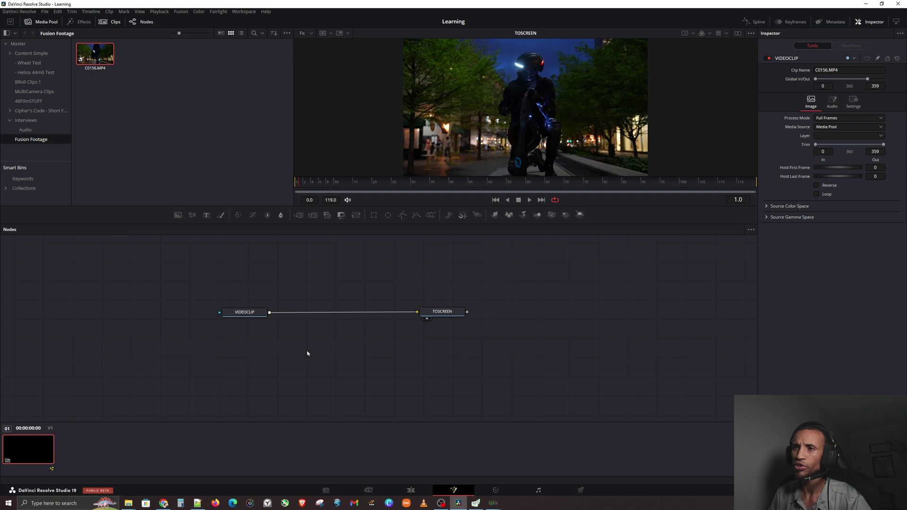
Step: Nudge the VIDEOCLIP node and select TOSCREEN to view its settings
{"action": "left_click_drag", "start_coordinate": [241, 315], "coordinate": [240, 314]}
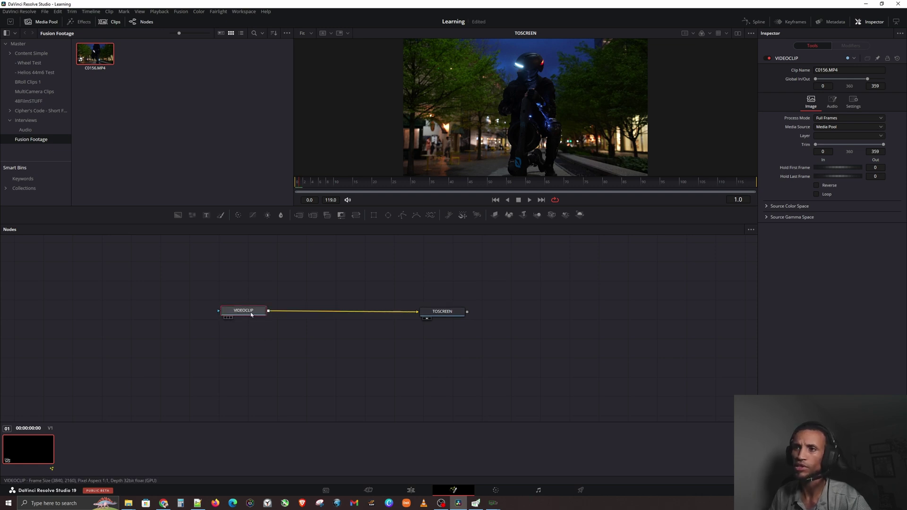
{"action": "left_click", "coordinate": [446, 314]}
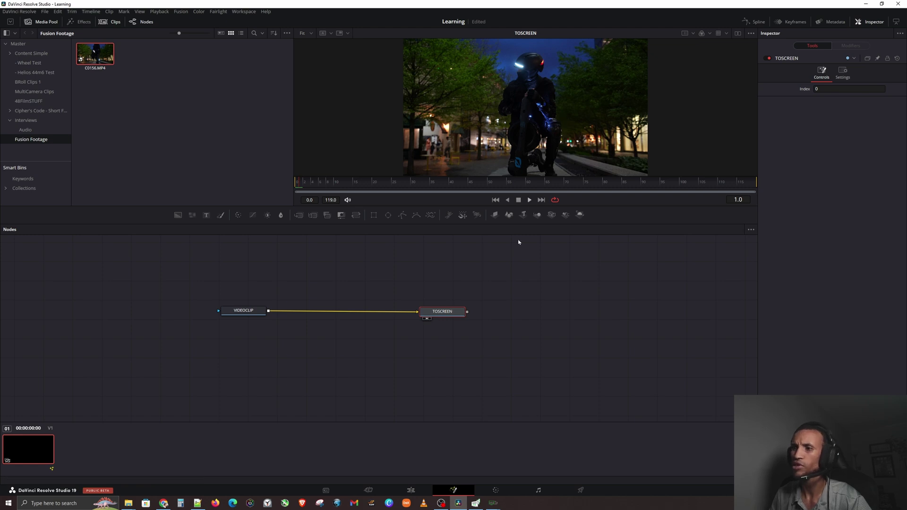
Step: Add C0156.MP4 after the Fusion Composition and open it in the Fusion page
{"action": "left_click", "coordinate": [411, 490]}
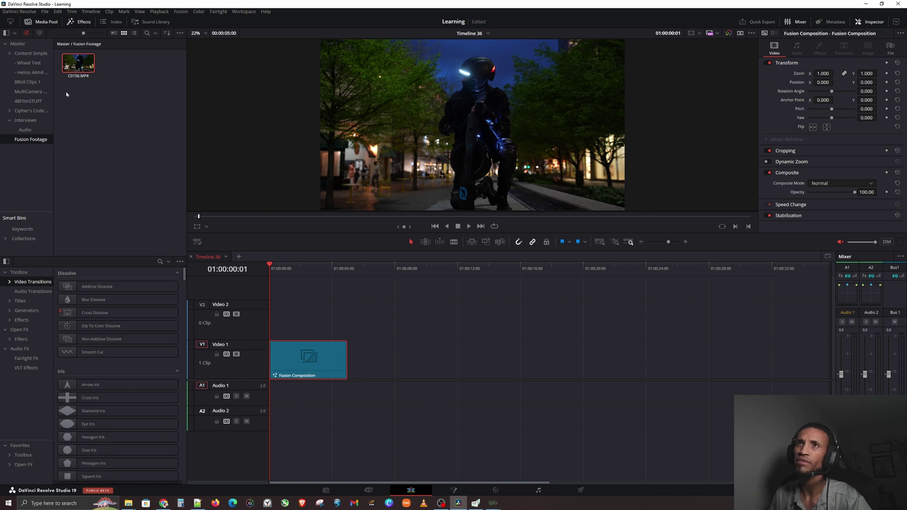
{"action": "left_click_drag", "start_coordinate": [78, 63], "coordinate": [377, 366]}
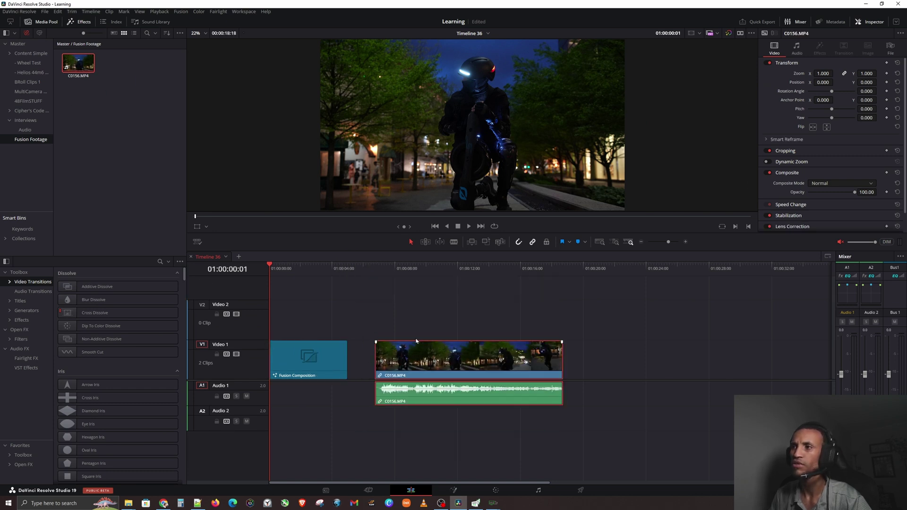
{"action": "left_click", "coordinate": [426, 266]}
{"action": "right_click", "coordinate": [459, 351]}
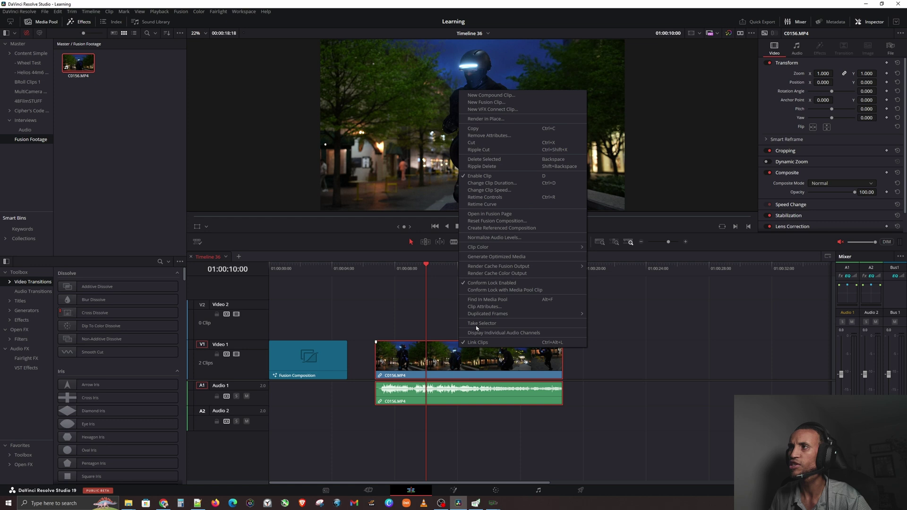
{"action": "left_click", "coordinate": [491, 214]}
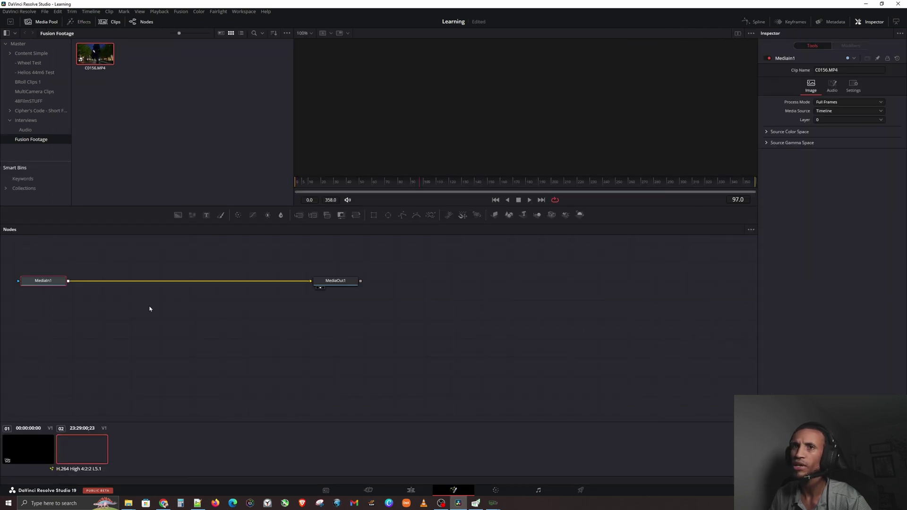
{"action": "left_click_drag", "start_coordinate": [150, 309], "coordinate": [336, 327]}
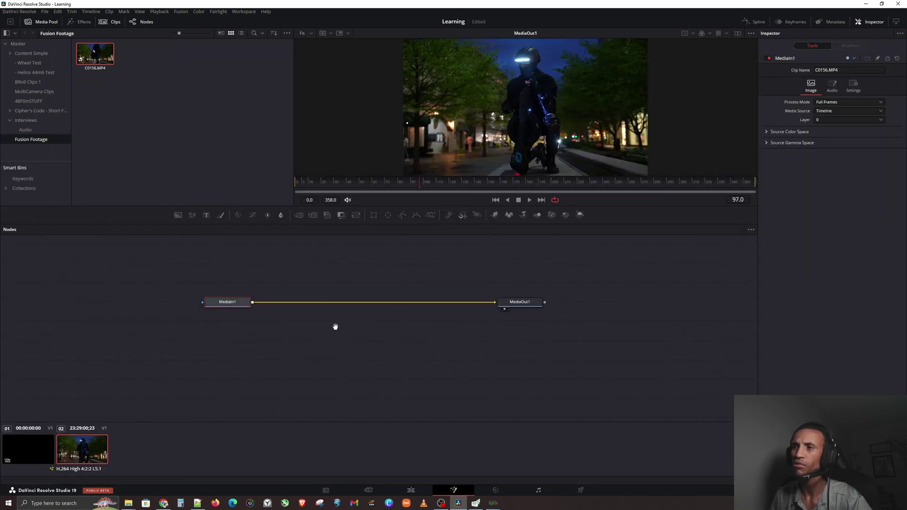
Step: Switch the Fusion node graph back to the first clip's composition
{"action": "left_click", "coordinate": [89, 445]}
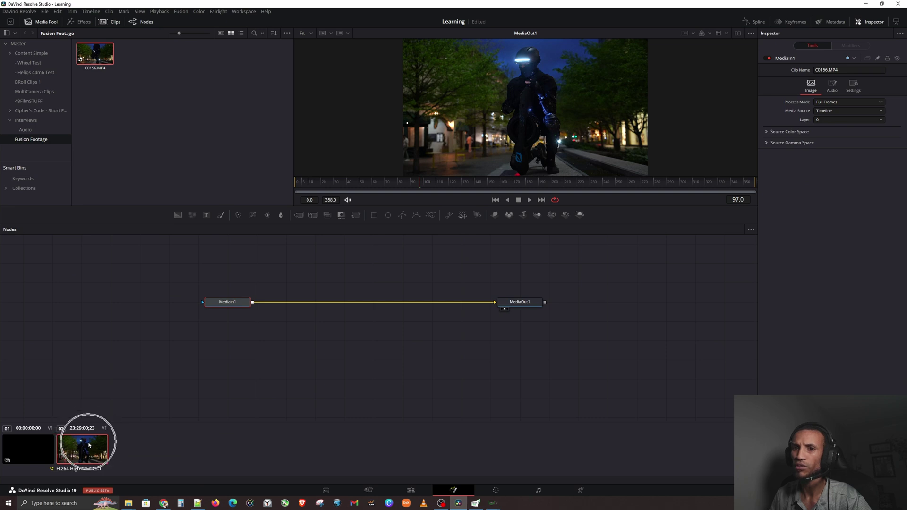
{"action": "left_click", "coordinate": [26, 452]}
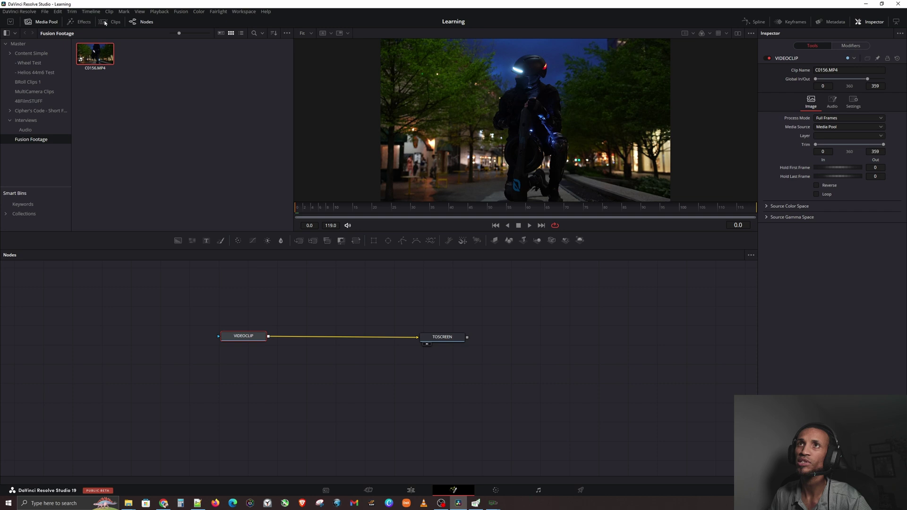
{"action": "left_click", "coordinate": [47, 445]}
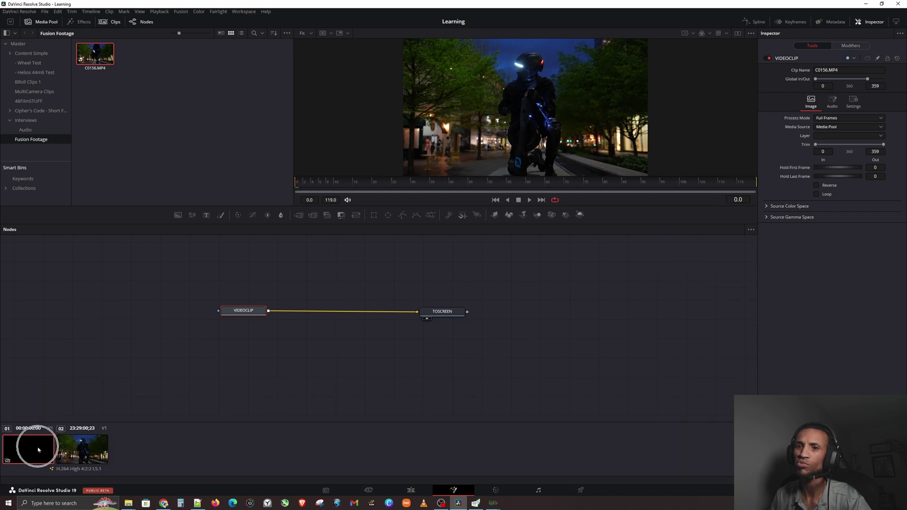
{"action": "left_click", "coordinate": [84, 453]}
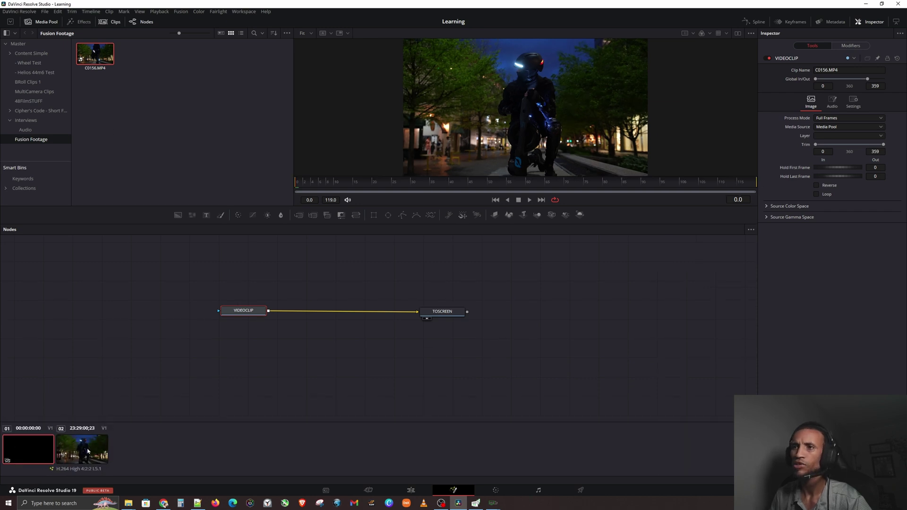
Step: Delete the C0156.MP4 video and audio, then reopen the Fusion Composition's node graph
{"action": "left_click", "coordinate": [412, 491]}
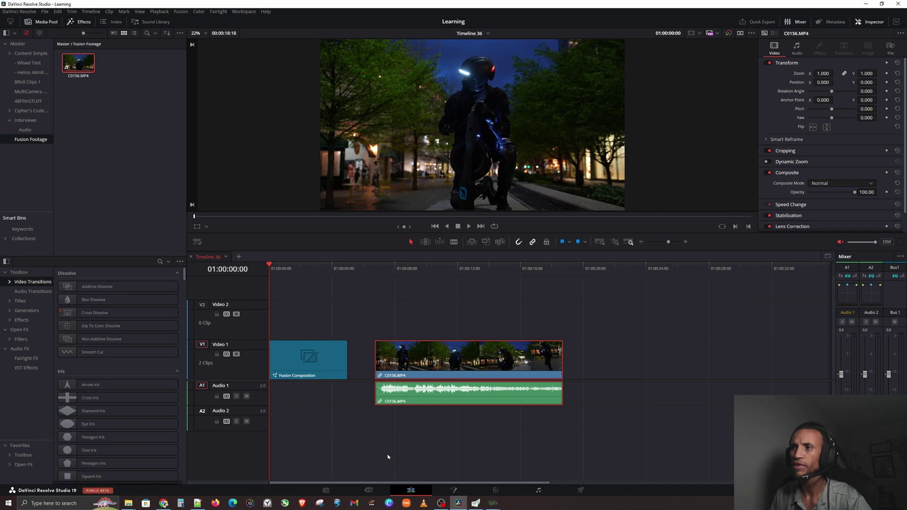
{"action": "key", "text": "Delete"}
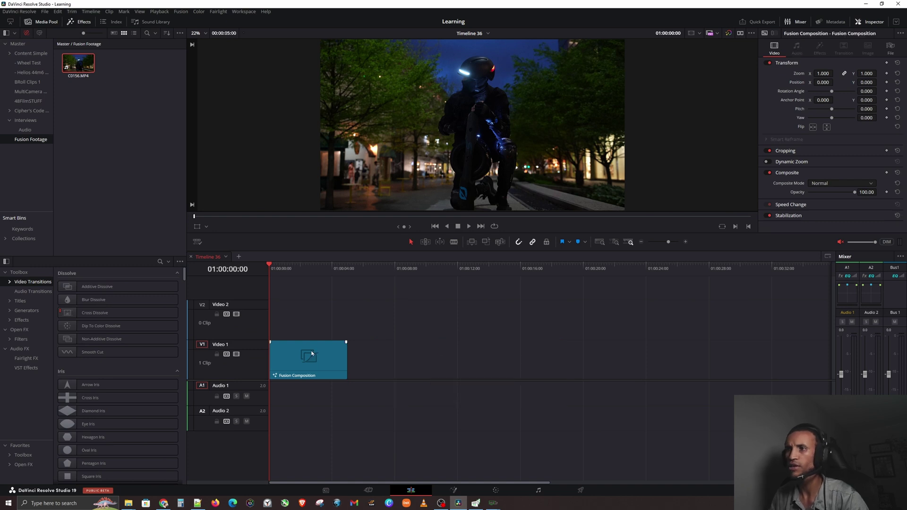
{"action": "left_click", "coordinate": [311, 353]}
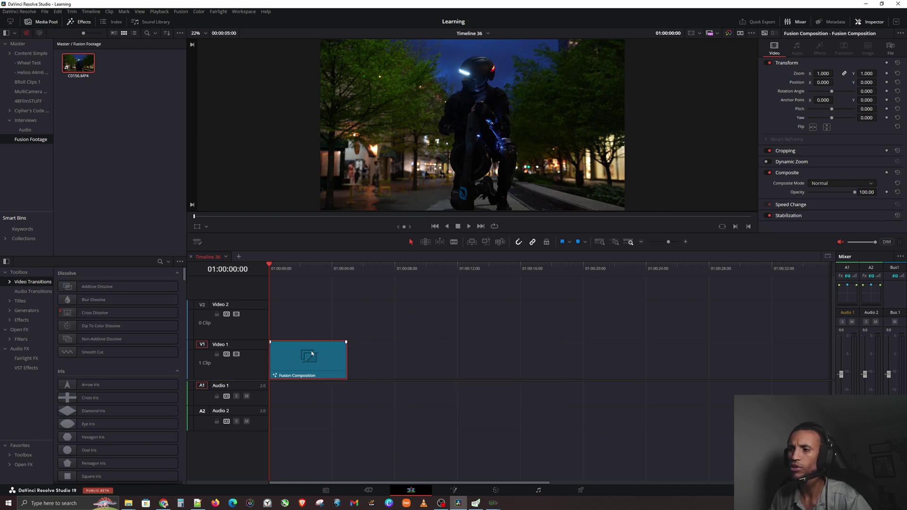
{"action": "left_click", "coordinate": [453, 491]}
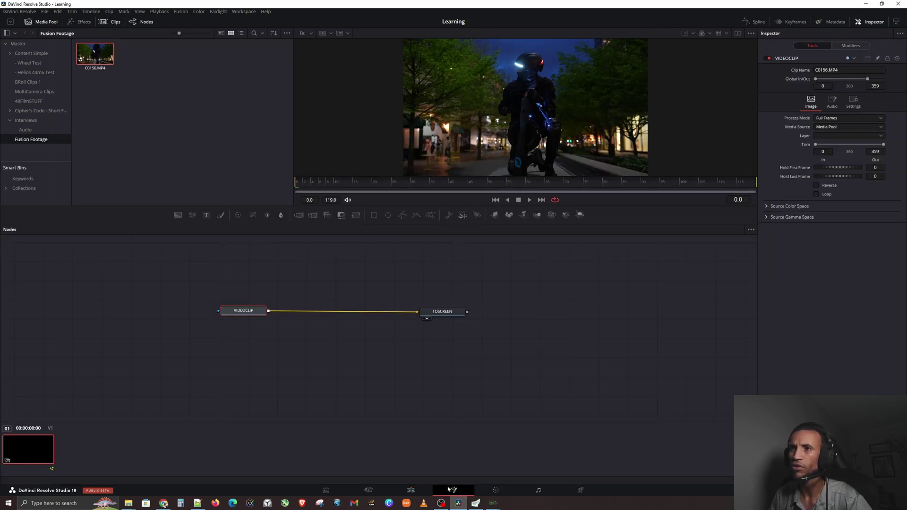
Step: Deselect VIDEOCLIP and return to the Edit page timeline
{"action": "left_click", "coordinate": [272, 370]}
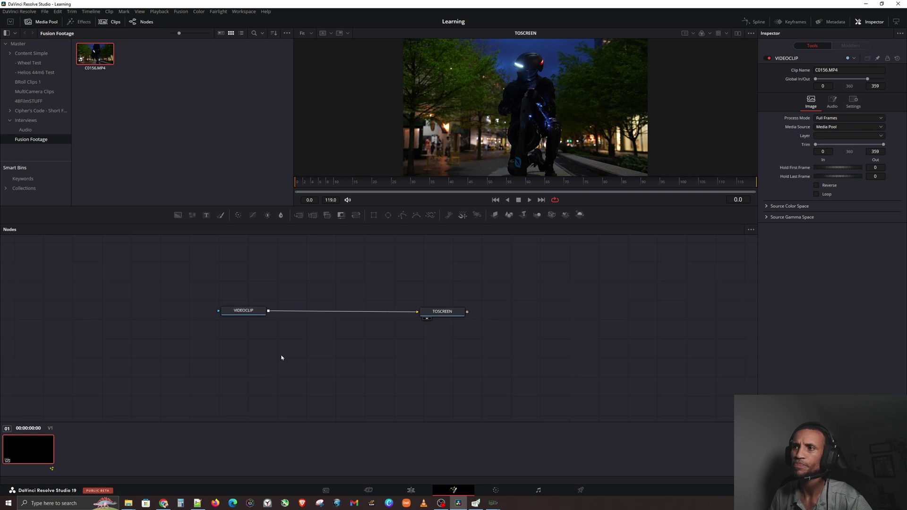
{"action": "left_click", "coordinate": [411, 490]}
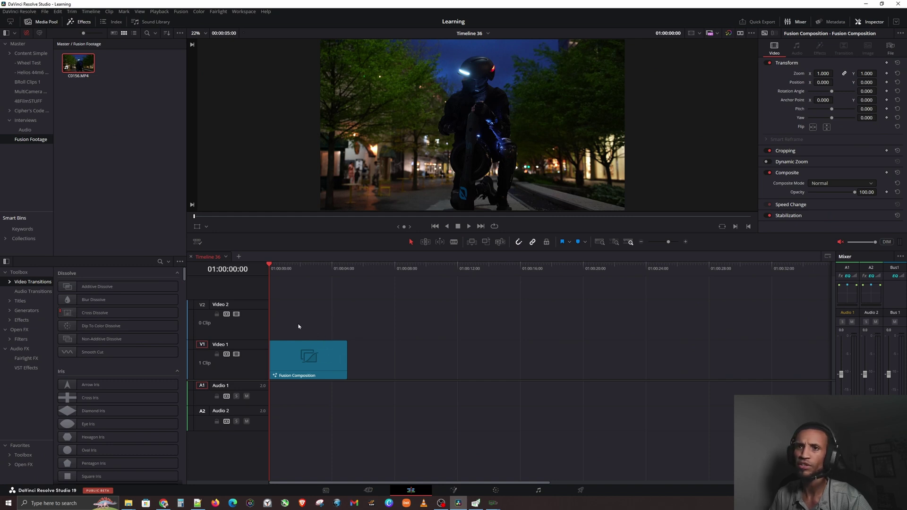
{"action": "left_click", "coordinate": [24, 301]}
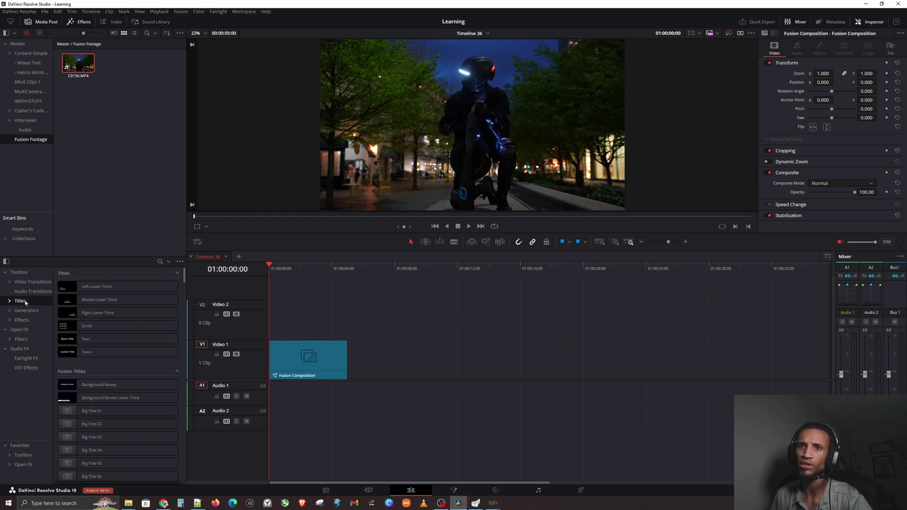
{"action": "left_click_drag", "start_coordinate": [116, 355], "coordinate": [272, 318]}
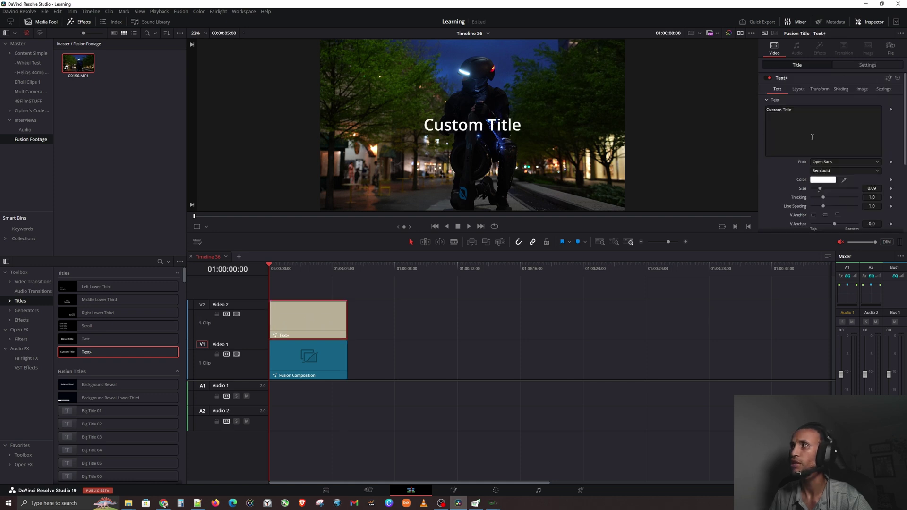
{"action": "left_click", "coordinate": [812, 137]}
{"action": "type", "text": "TEST"}
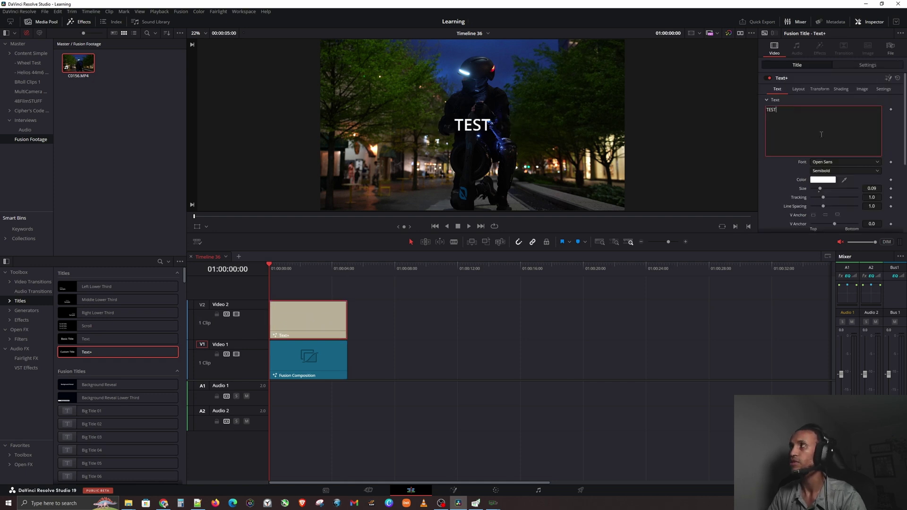
{"action": "type", "text": "ING INFO"}
{"action": "key", "text": "BackSpace"}
{"action": "key", "text": "BackSpace"}
{"action": "key", "text": "BackSpace"}
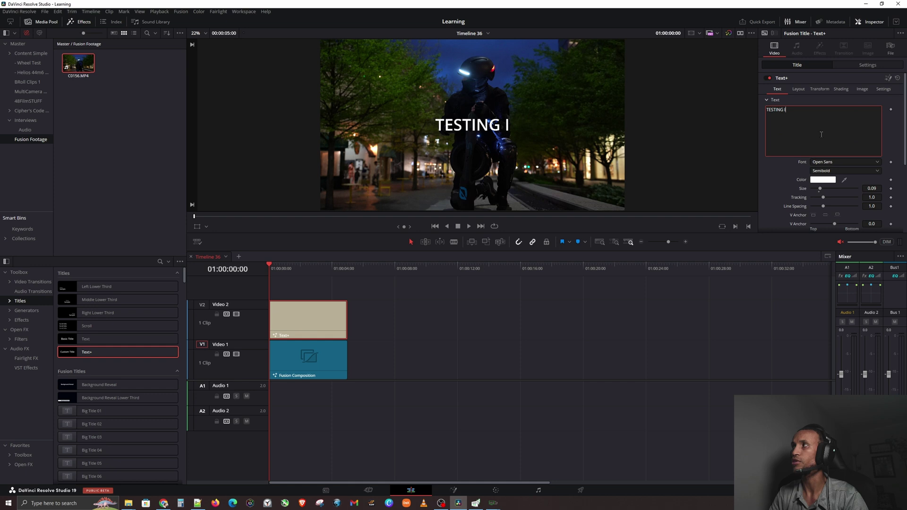
{"action": "type", "text": "T"}
{"action": "key", "text": "BackSpace"}
{"action": "key", "text": "BackSpace"}
{"action": "type", "text": "TEXT"}
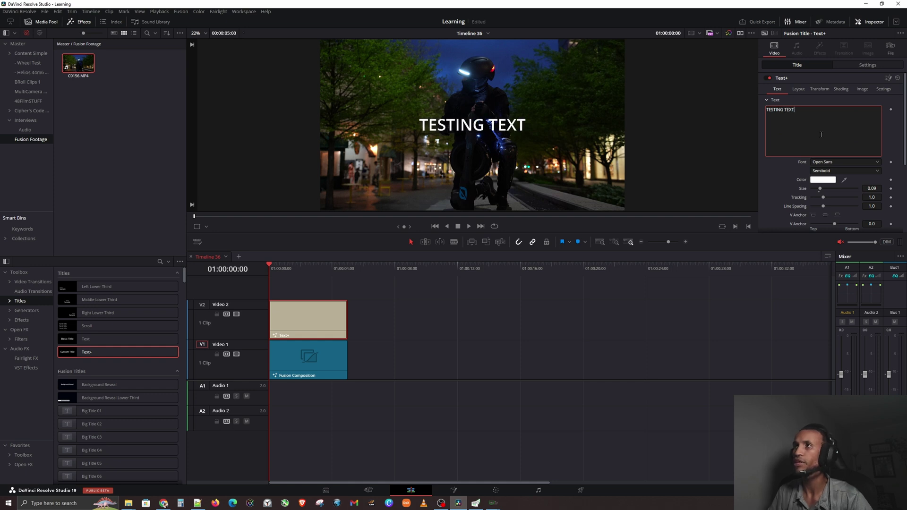
{"action": "left_click", "coordinate": [364, 302]}
{"action": "left_click_drag", "start_coordinate": [271, 271], "coordinate": [312, 269]}
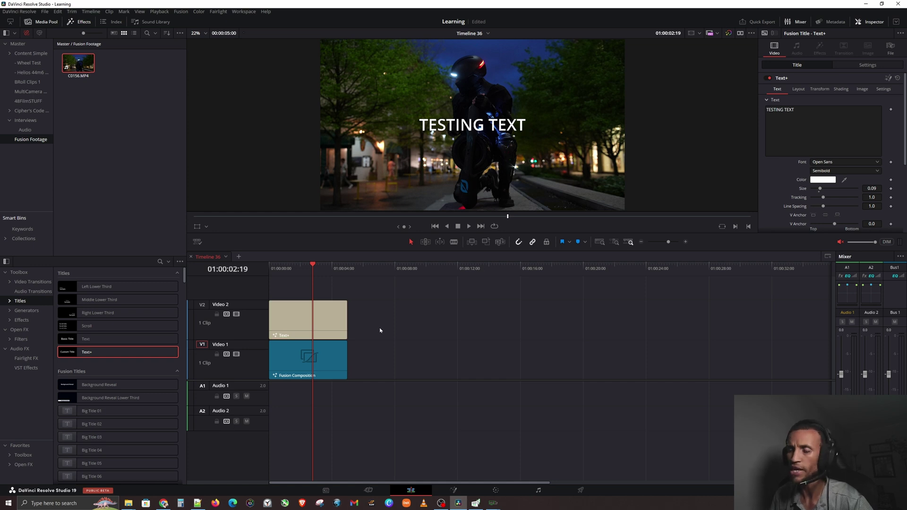
{"action": "left_click", "coordinate": [289, 322]}
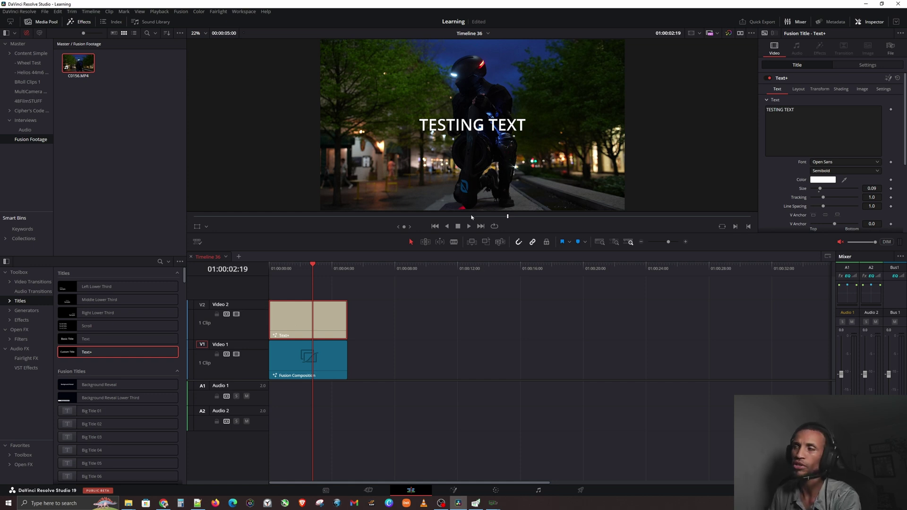
{"action": "left_click", "coordinate": [496, 125]}
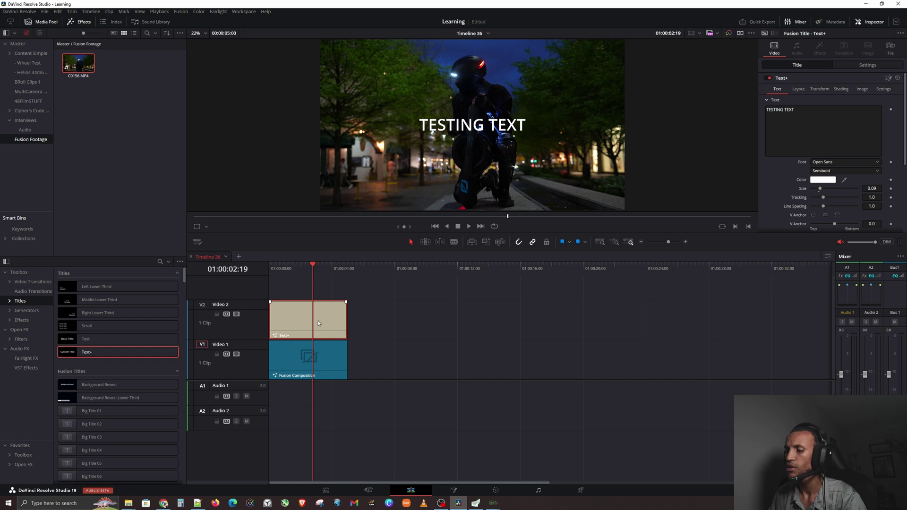
{"action": "key", "text": "Delete"}
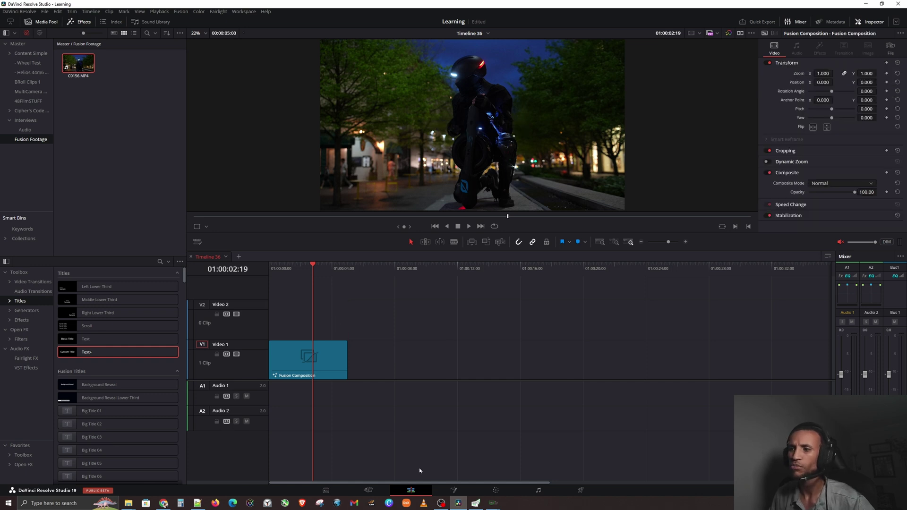
{"action": "left_click", "coordinate": [454, 491]}
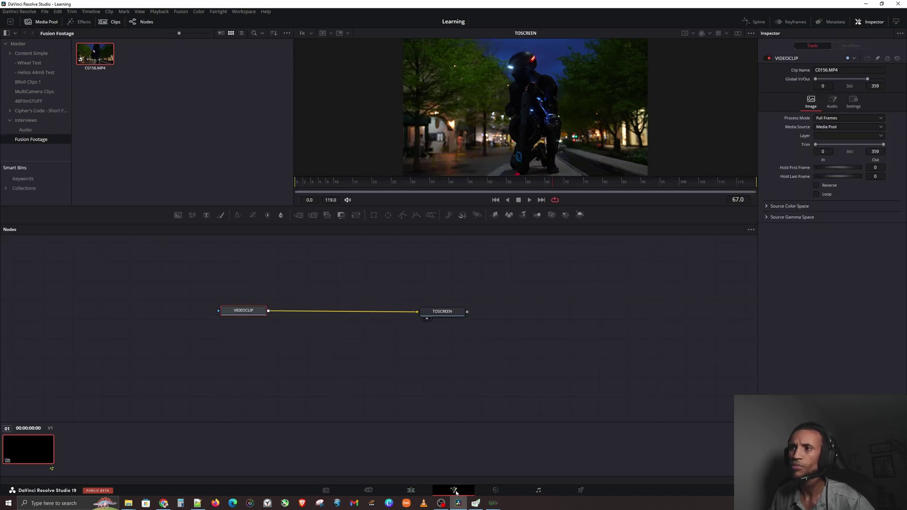
{"action": "left_click_drag", "start_coordinate": [238, 312], "coordinate": [222, 312]}
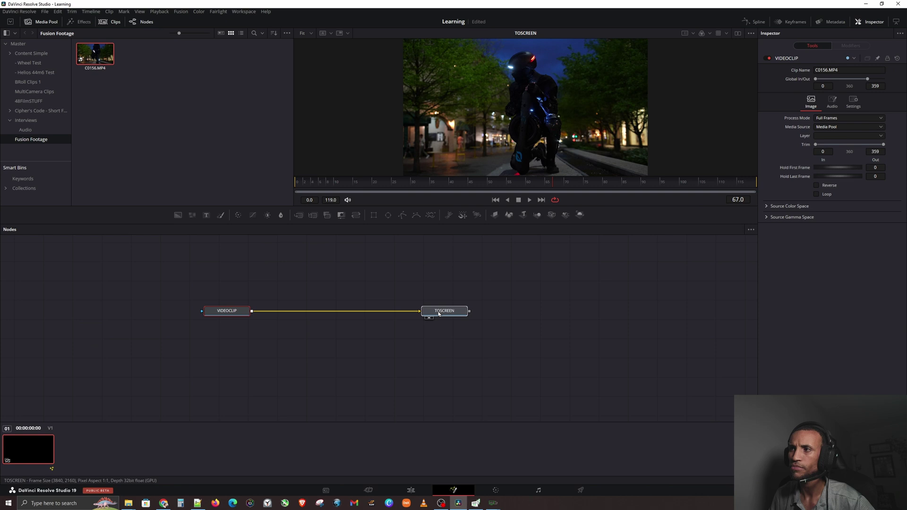
{"action": "left_click_drag", "start_coordinate": [435, 315], "coordinate": [454, 313]}
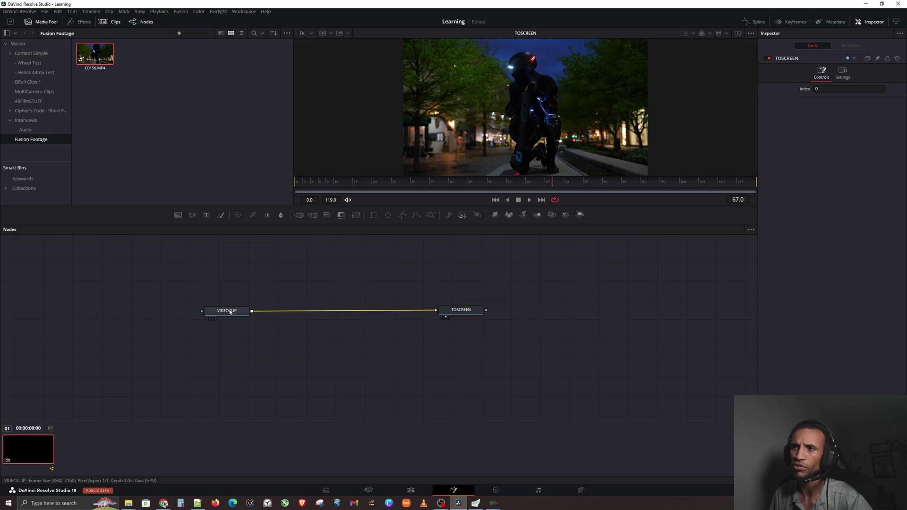
{"action": "left_click", "coordinate": [246, 310]}
{"action": "left_click", "coordinate": [447, 314]}
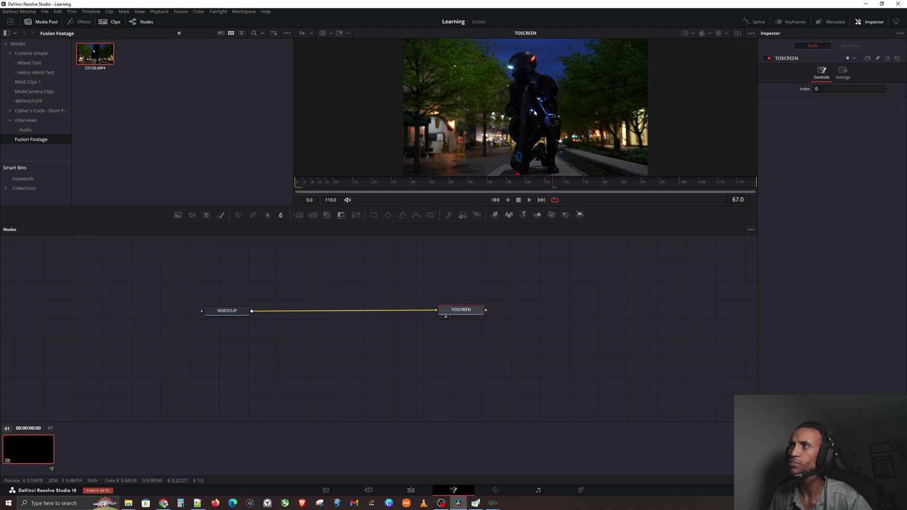
{"action": "left_click", "coordinate": [228, 311]}
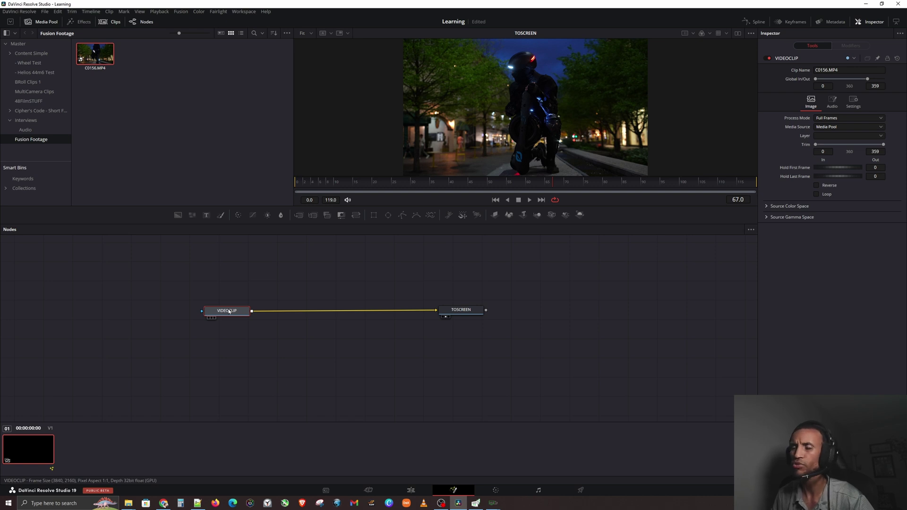
{"action": "left_click_drag", "start_coordinate": [228, 311], "coordinate": [225, 309]}
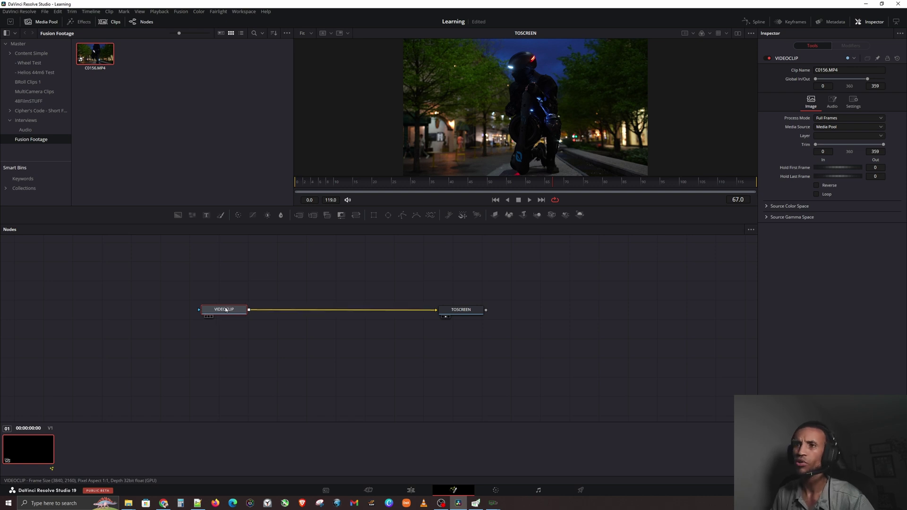
{"action": "left_click", "coordinate": [466, 313]}
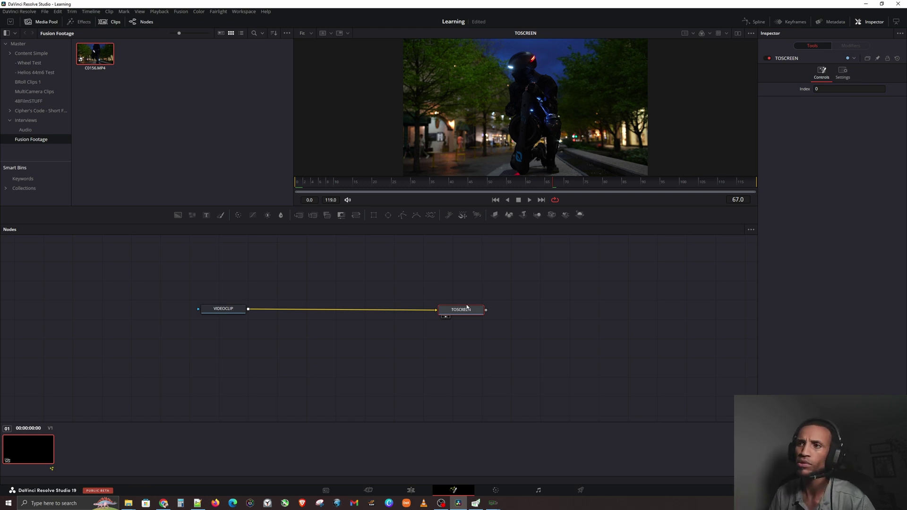
{"action": "left_click_drag", "start_coordinate": [231, 310], "coordinate": [227, 311]}
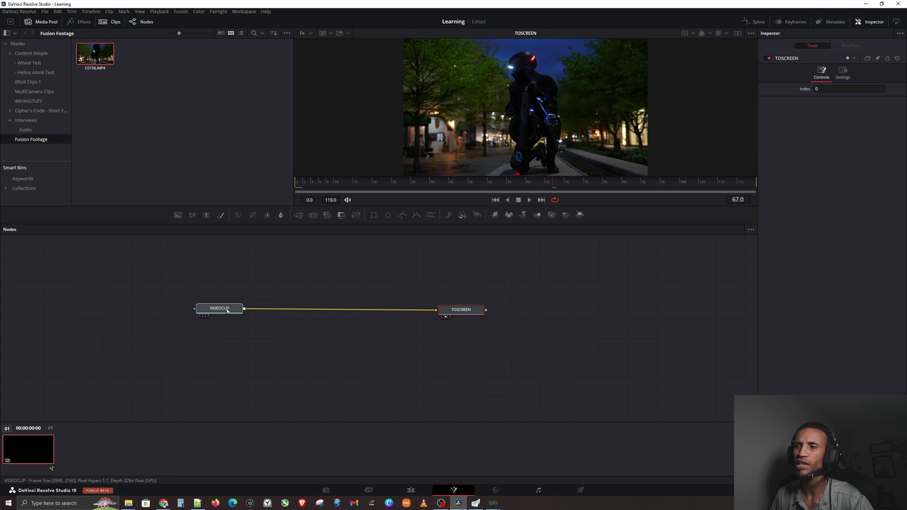
{"action": "left_click", "coordinate": [227, 311]}
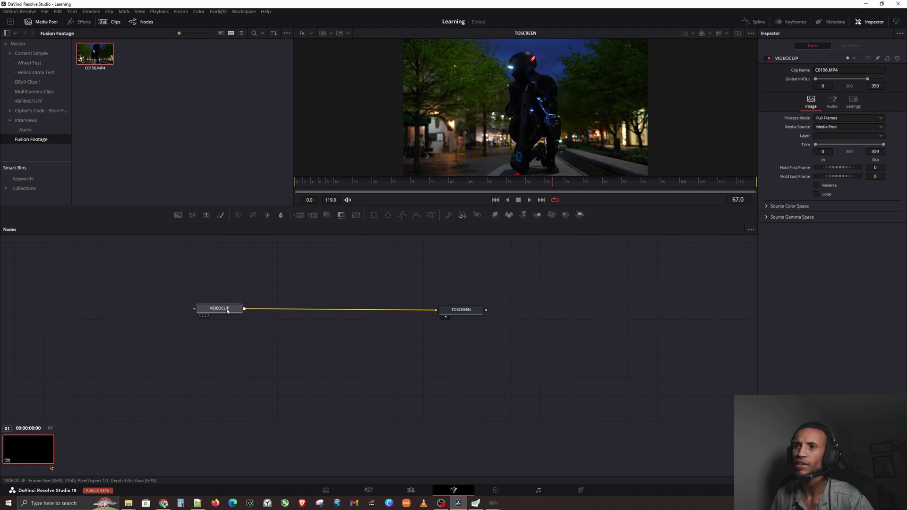
{"action": "left_click", "coordinate": [467, 312]}
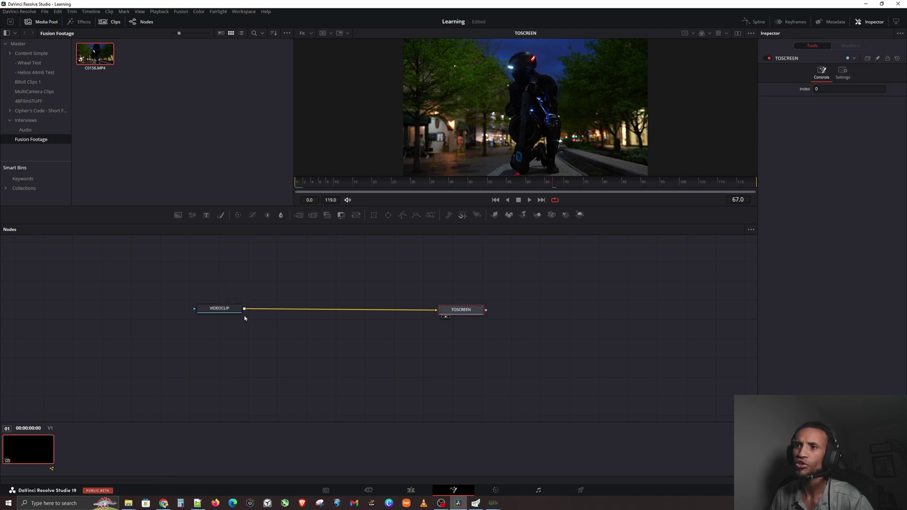
{"action": "left_click", "coordinate": [326, 309]}
{"action": "left_click", "coordinate": [328, 308]}
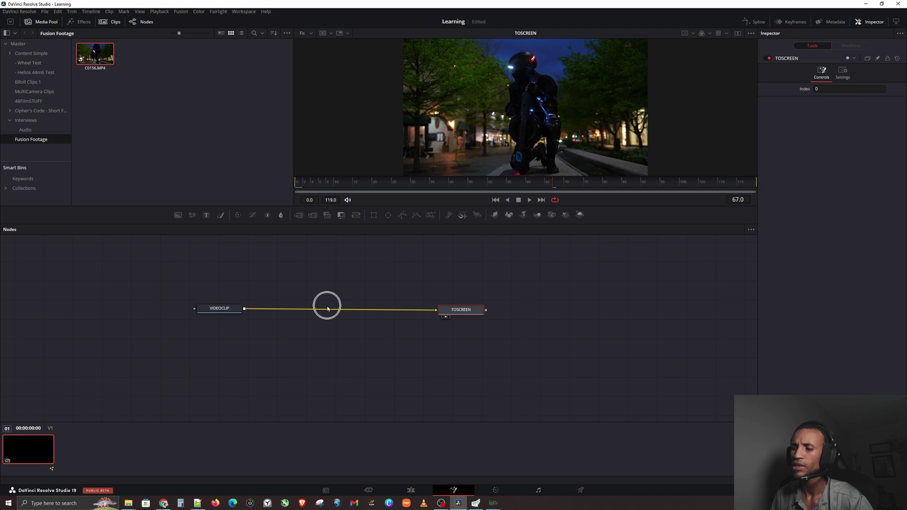
{"action": "left_click", "coordinate": [546, 98]}
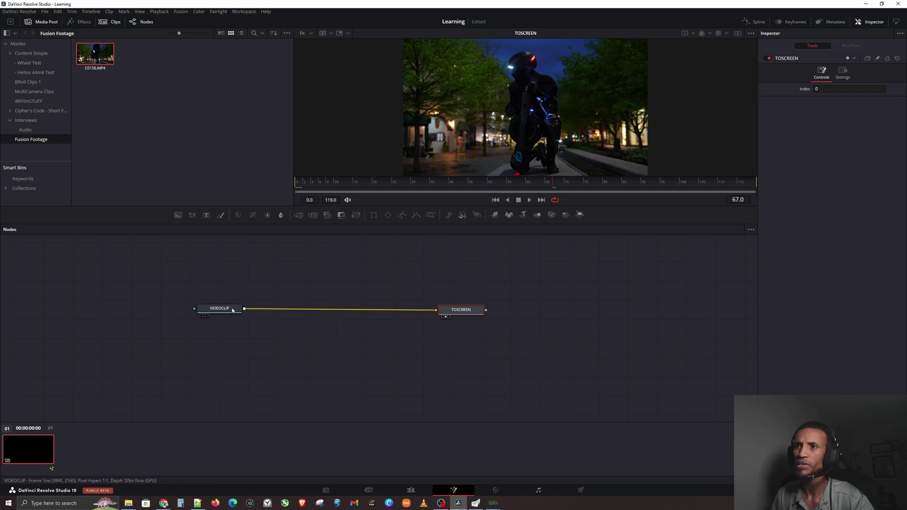
{"action": "left_click_drag", "start_coordinate": [228, 312], "coordinate": [230, 313]}
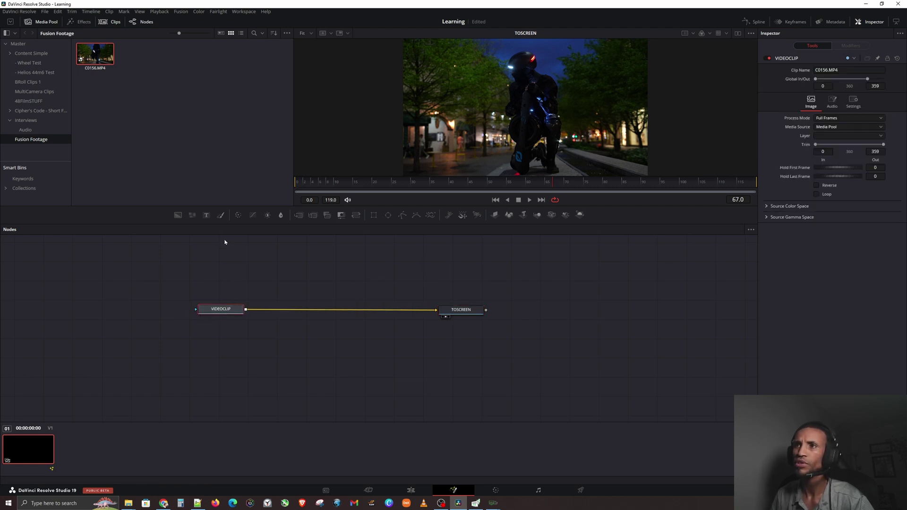
Step: Add a Text+ node above the link and route VIDEOCLIP's output into Text1
{"action": "left_click_drag", "start_coordinate": [206, 215], "coordinate": [329, 275]}
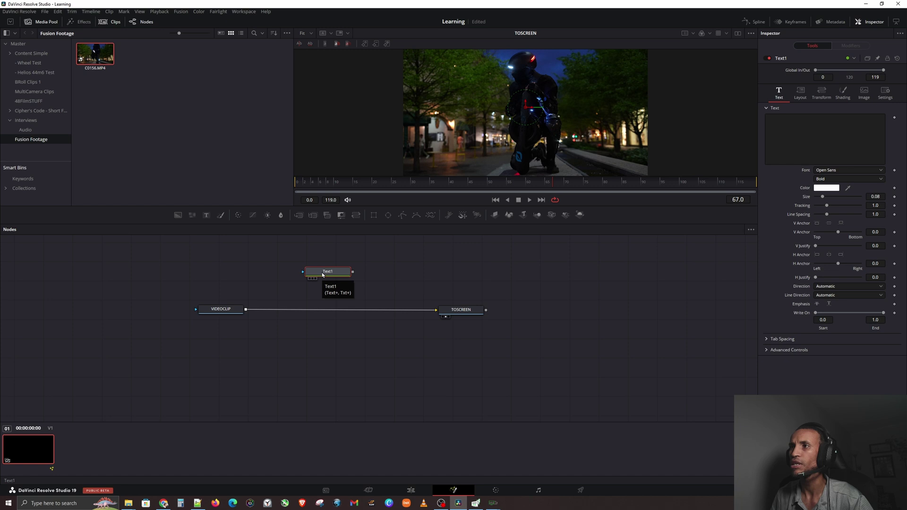
{"action": "left_click_drag", "start_coordinate": [326, 273], "coordinate": [344, 281]}
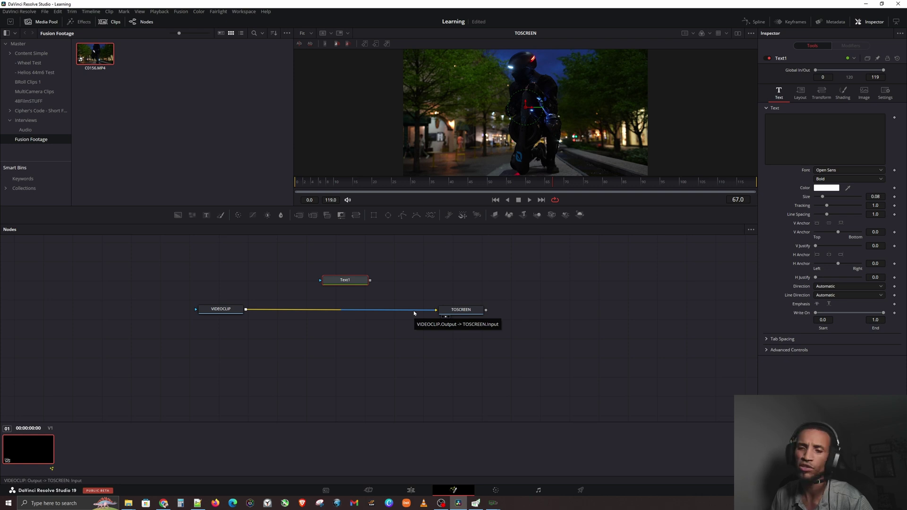
{"action": "left_click", "coordinate": [241, 310]}
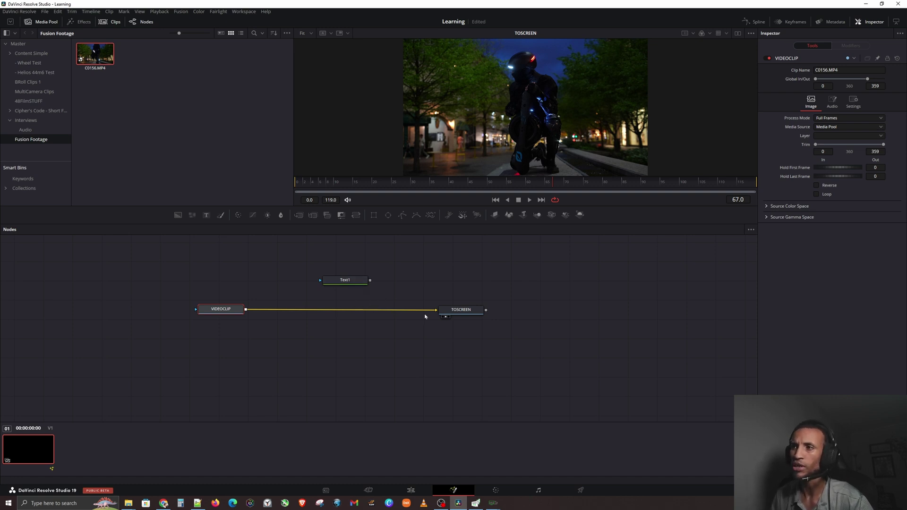
{"action": "left_click_drag", "start_coordinate": [429, 313], "coordinate": [451, 311]}
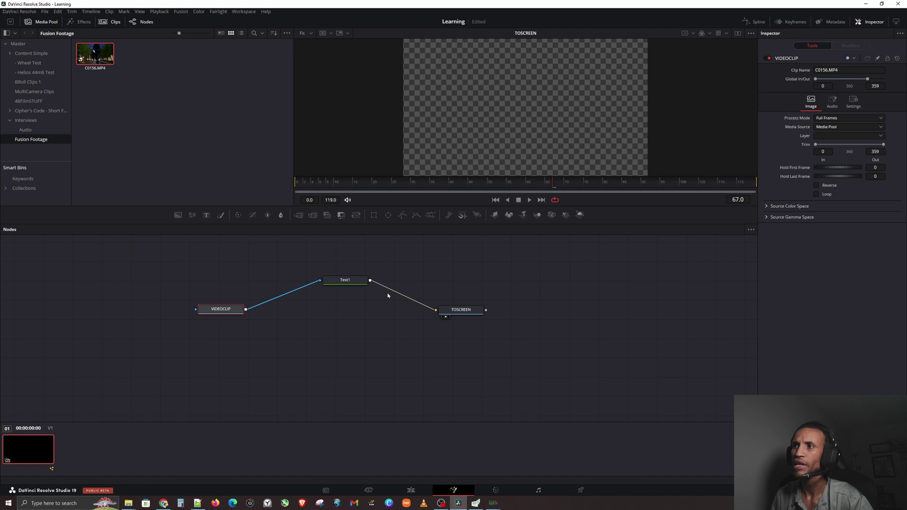
Step: Enter 'TEST TEXT' as Text1's caption in the Inspector
{"action": "left_click", "coordinate": [356, 281]}
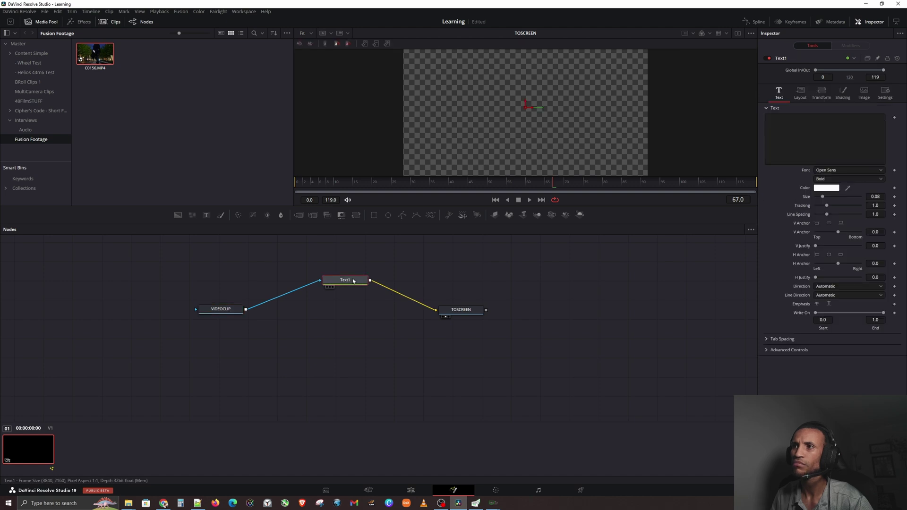
{"action": "left_click", "coordinate": [802, 132]}
{"action": "type", "text": "TEST TEXT"}
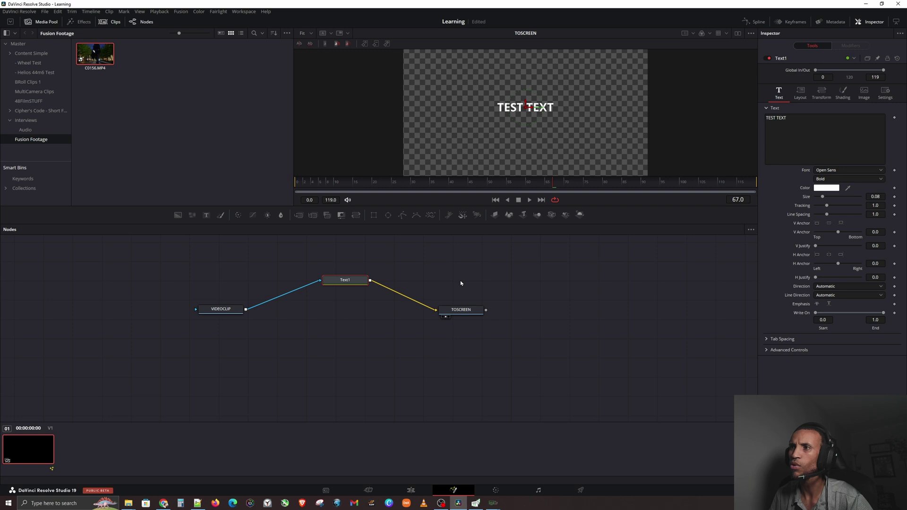
Step: Review the VIDEOCLIP, TOSCREEN and Text1 settings, then deselect Text1
{"action": "mouse_move", "coordinate": [355, 283]}
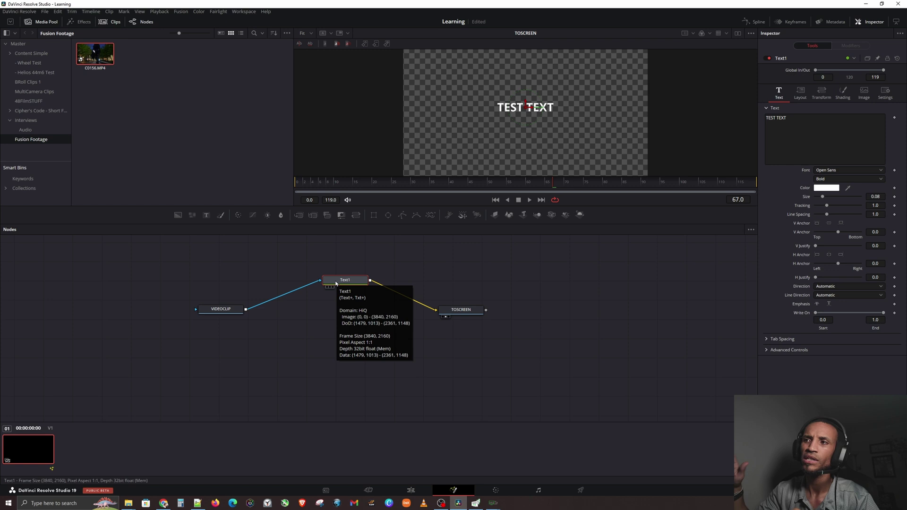
{"action": "left_click", "coordinate": [331, 282]}
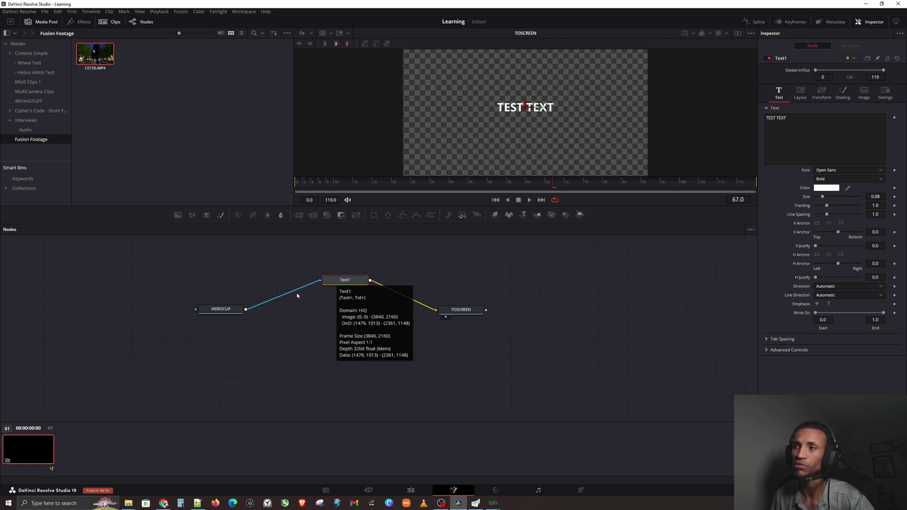
{"action": "left_click", "coordinate": [227, 310]}
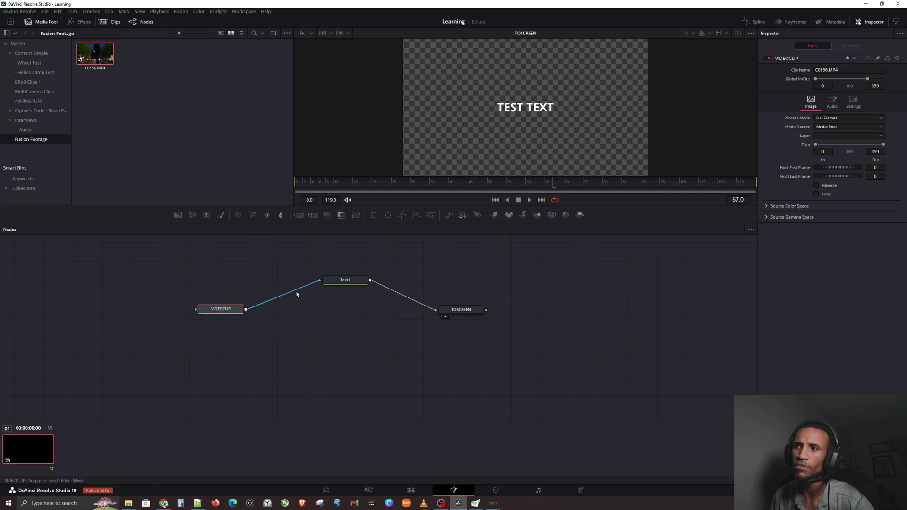
{"action": "left_click", "coordinate": [326, 282]}
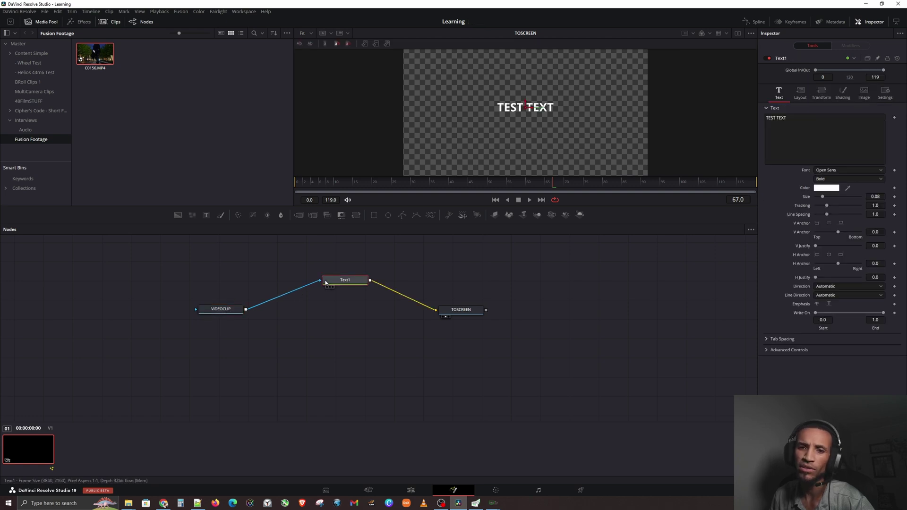
{"action": "left_click", "coordinate": [320, 281]}
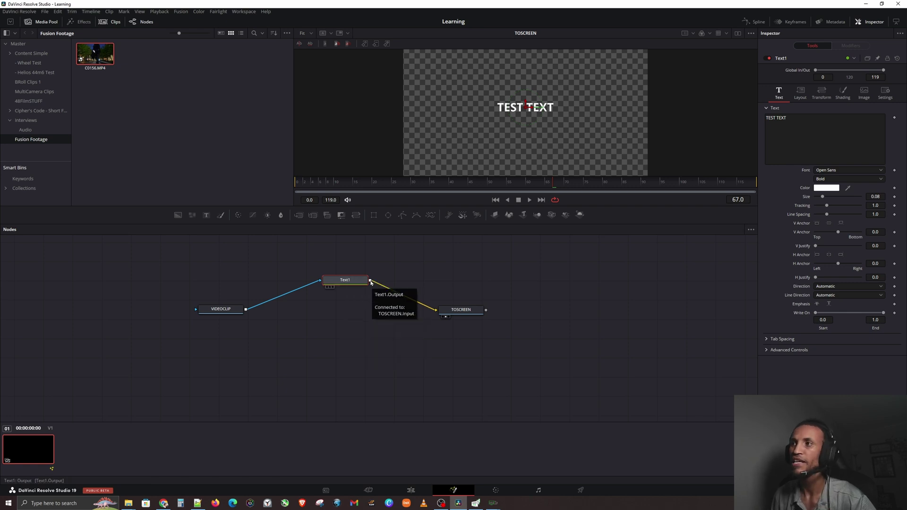
{"action": "left_click", "coordinate": [461, 311]}
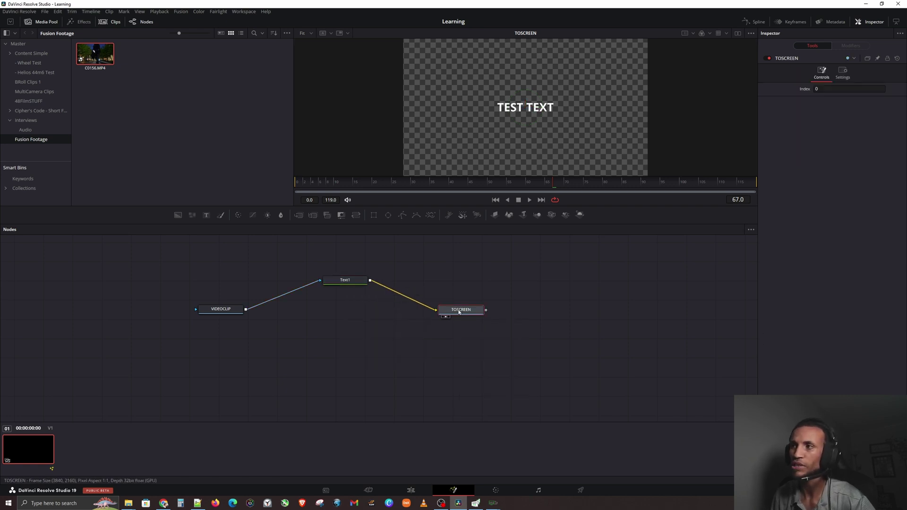
{"action": "left_click", "coordinate": [338, 284]}
{"action": "left_click", "coordinate": [525, 106]}
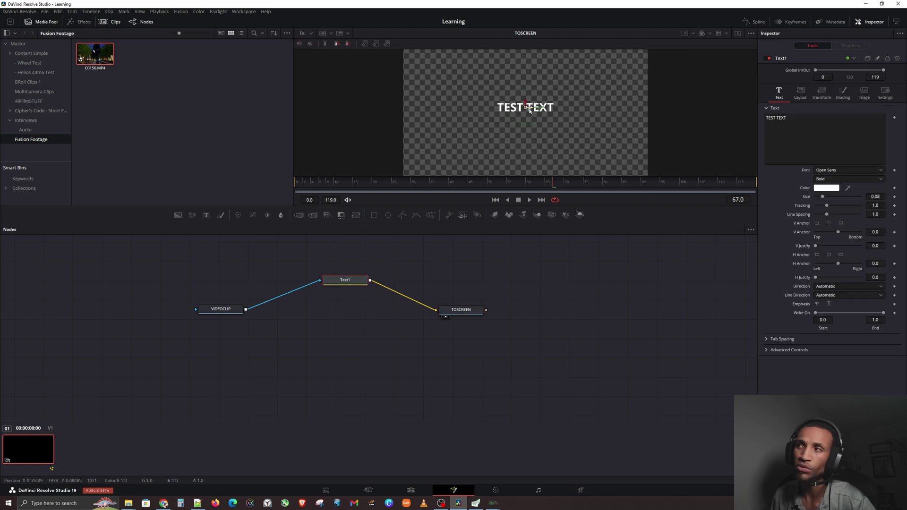
{"action": "left_click", "coordinate": [528, 108]}
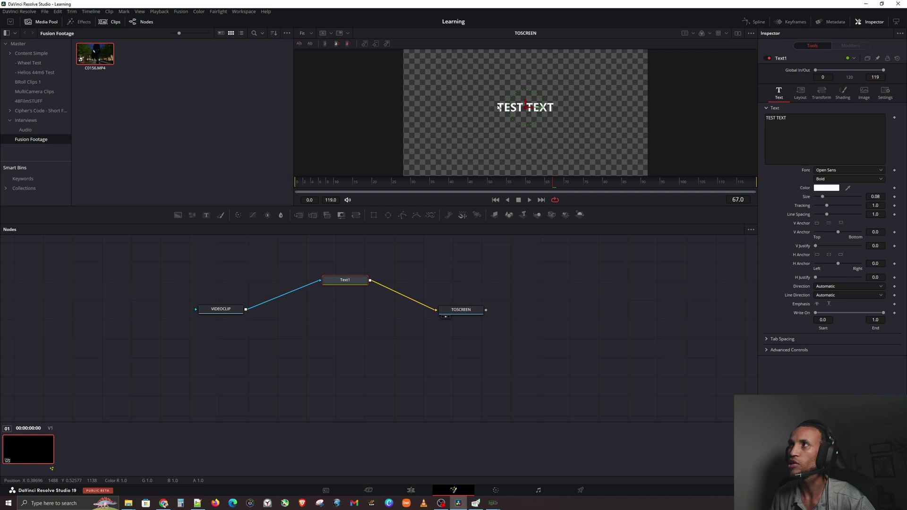
{"action": "left_click", "coordinate": [525, 107]}
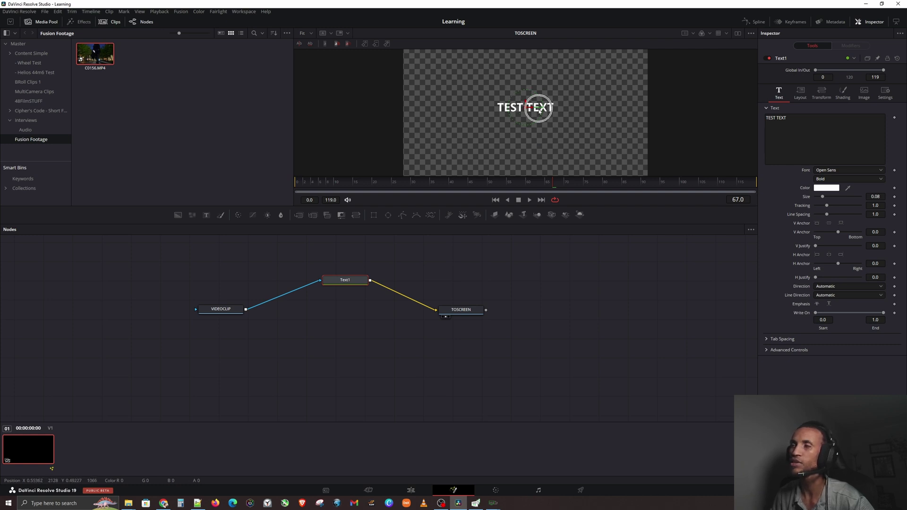
{"action": "left_click", "coordinate": [526, 107]}
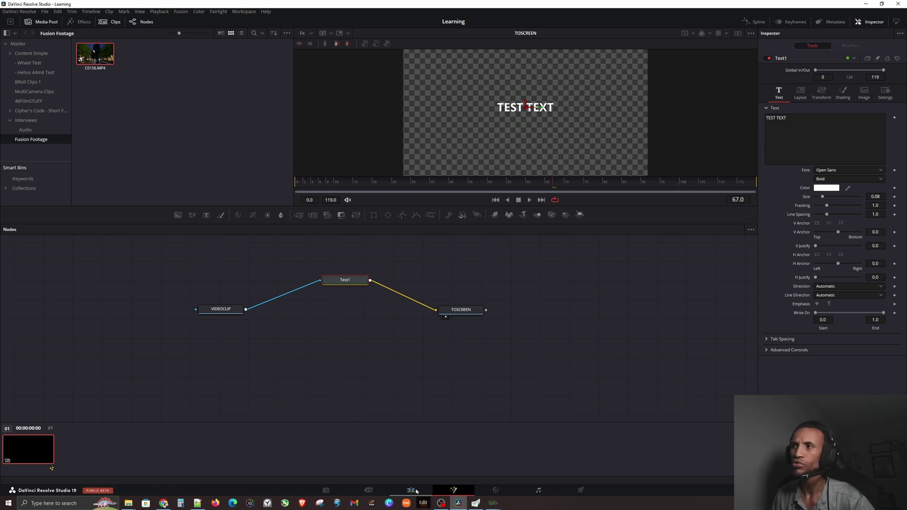
{"action": "left_click", "coordinate": [345, 339]}
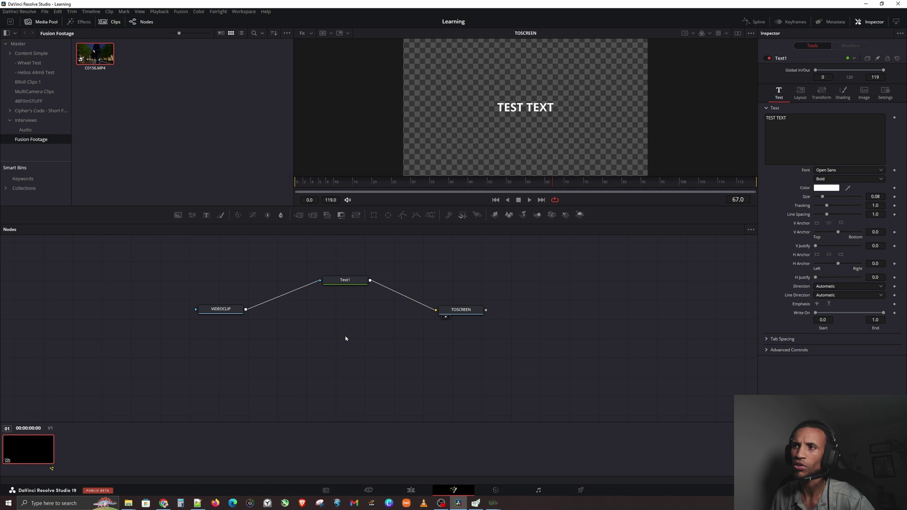
Step: Disconnect Text1 and place a new Merge1 node between VIDEOCLIP and TOSCREEN
{"action": "left_click", "coordinate": [315, 284]}
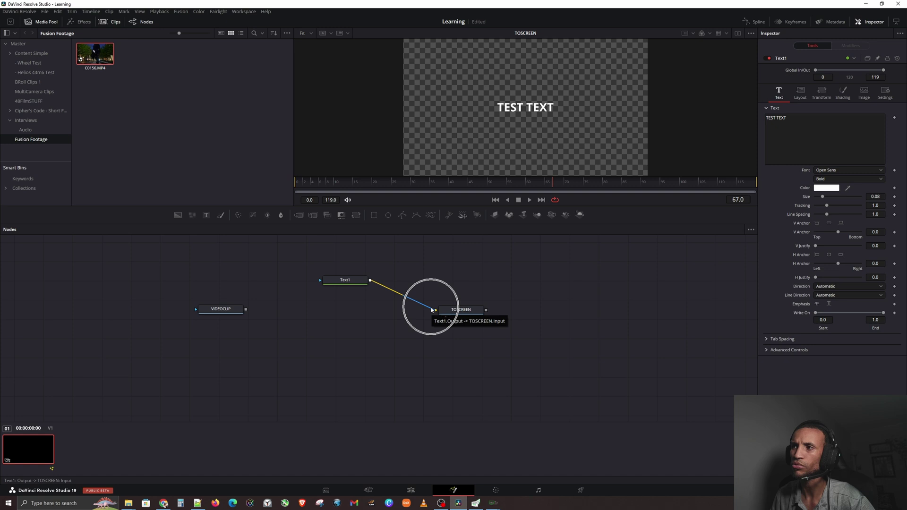
{"action": "left_click", "coordinate": [427, 310]}
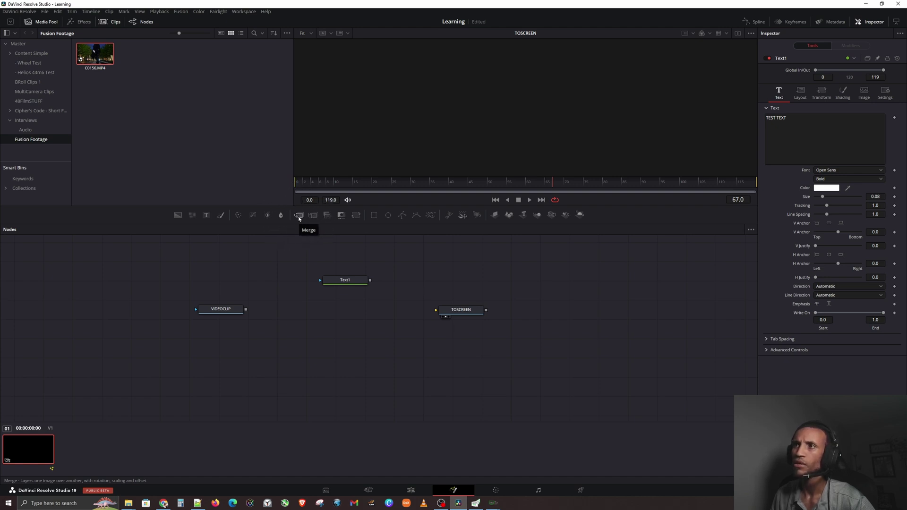
{"action": "left_click_drag", "start_coordinate": [299, 219], "coordinate": [339, 310]}
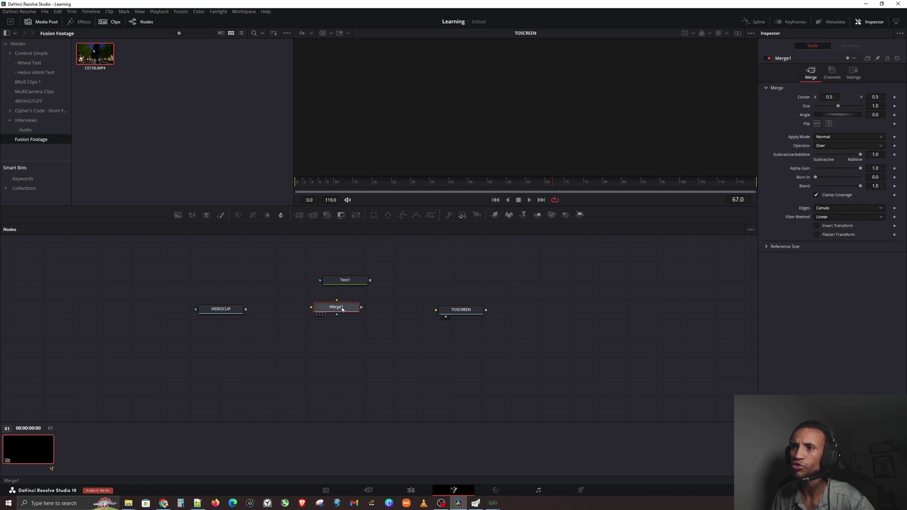
{"action": "mouse_move", "coordinate": [343, 310]}
{"action": "left_mouse_down"}
{"action": "mouse_move", "coordinate": [257, 278]}
{"action": "mouse_move", "coordinate": [227, 286]}
{"action": "mouse_move", "coordinate": [323, 310]}
{"action": "mouse_move", "coordinate": [338, 305]}
{"action": "left_mouse_up"}
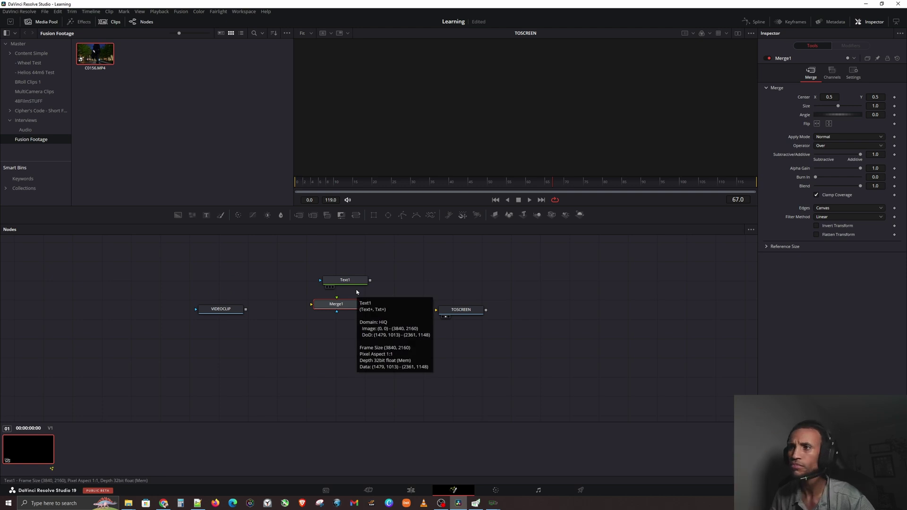
Step: Wire VIDEOCLIP into Merge1's background and Merge1's output into TOSCREEN
{"action": "left_click_drag", "start_coordinate": [325, 307], "coordinate": [326, 310]}
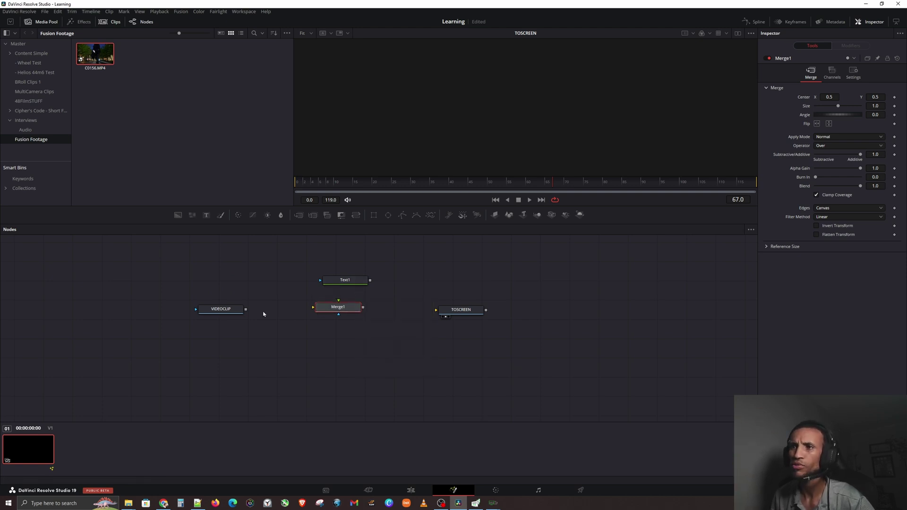
{"action": "left_click_drag", "start_coordinate": [246, 310], "coordinate": [325, 311]}
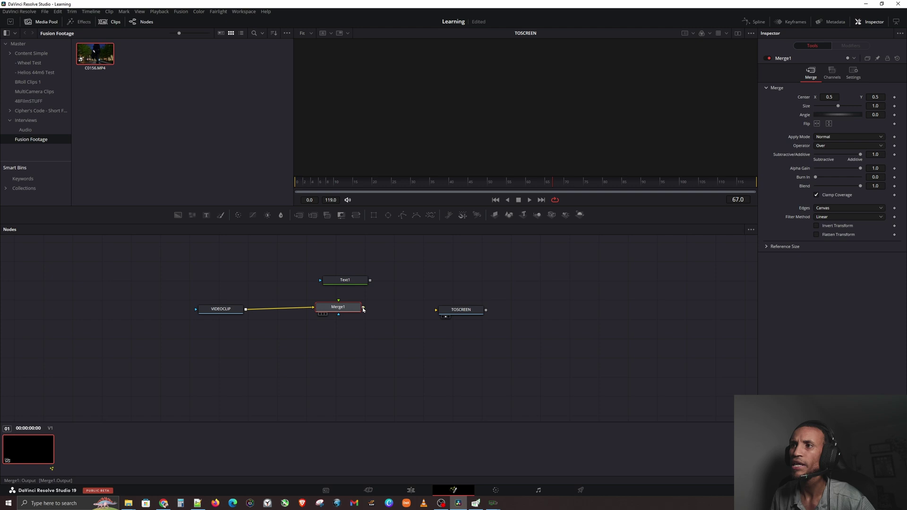
{"action": "left_click_drag", "start_coordinate": [363, 308], "coordinate": [438, 314]}
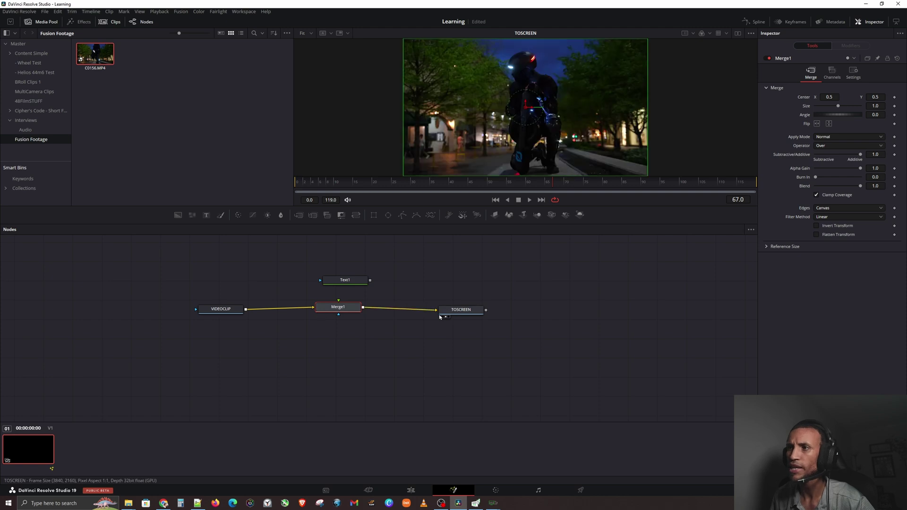
Step: Connect Text1's output to Merge1's foreground so 'TEST TEXT' overlays the rider footage
{"action": "left_click", "coordinate": [384, 329]}
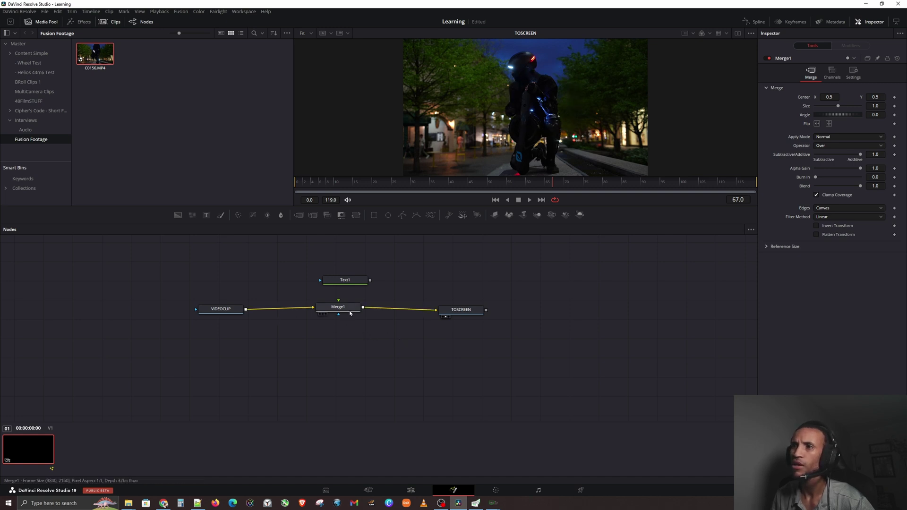
{"action": "left_click_drag", "start_coordinate": [319, 316], "coordinate": [317, 318]}
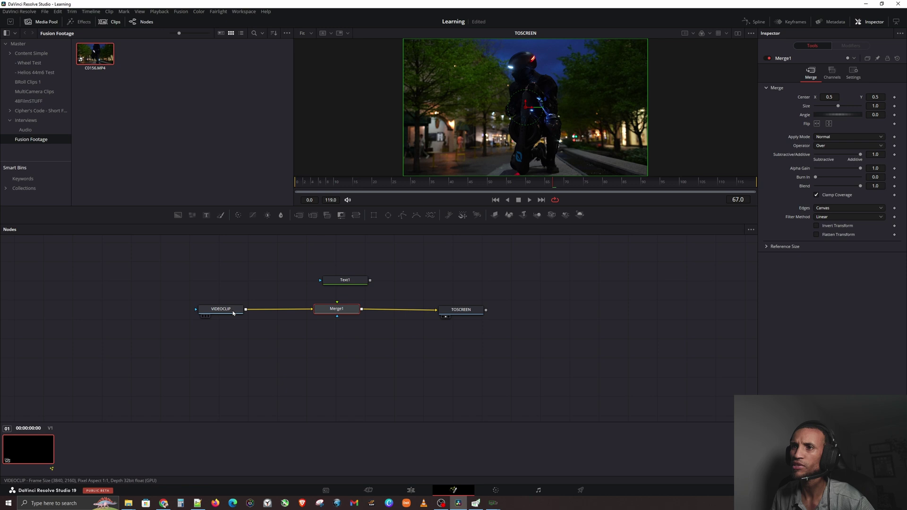
{"action": "left_click", "coordinate": [457, 312]}
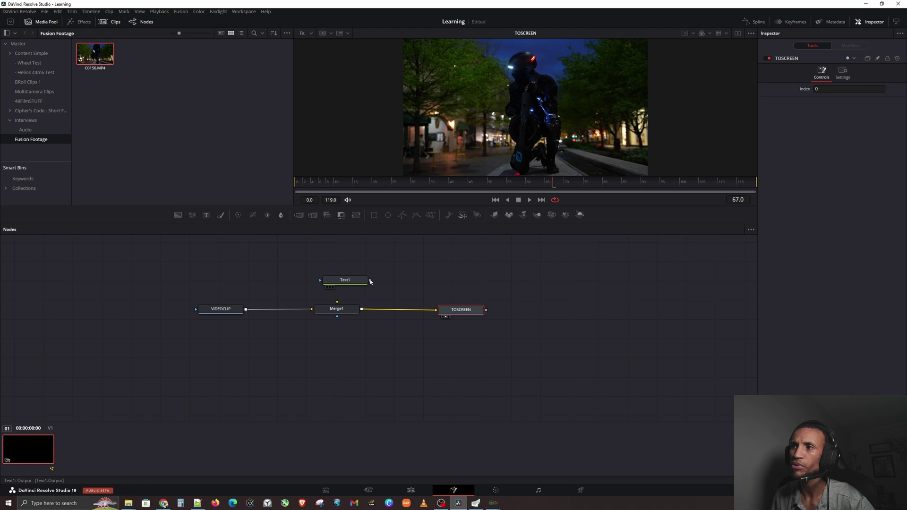
{"action": "left_click_drag", "start_coordinate": [371, 282], "coordinate": [344, 312]}
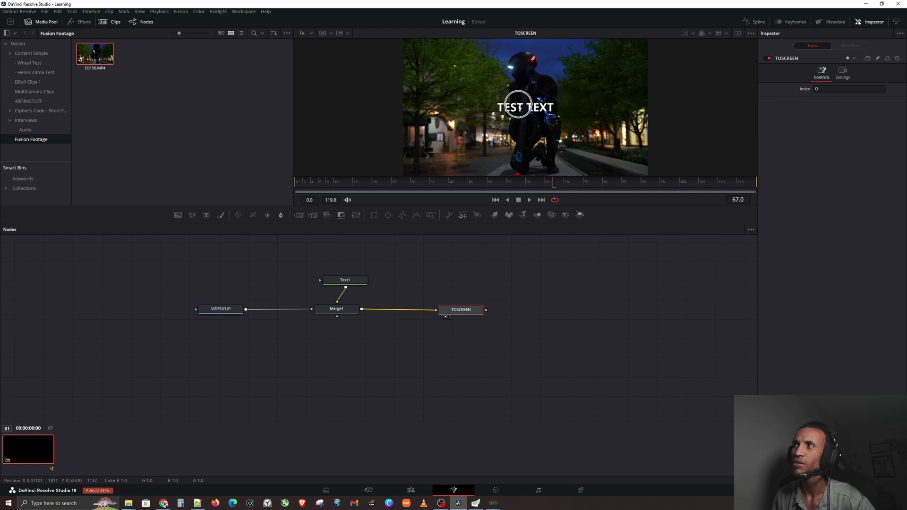
{"action": "left_click_drag", "start_coordinate": [350, 282], "coordinate": [344, 277]}
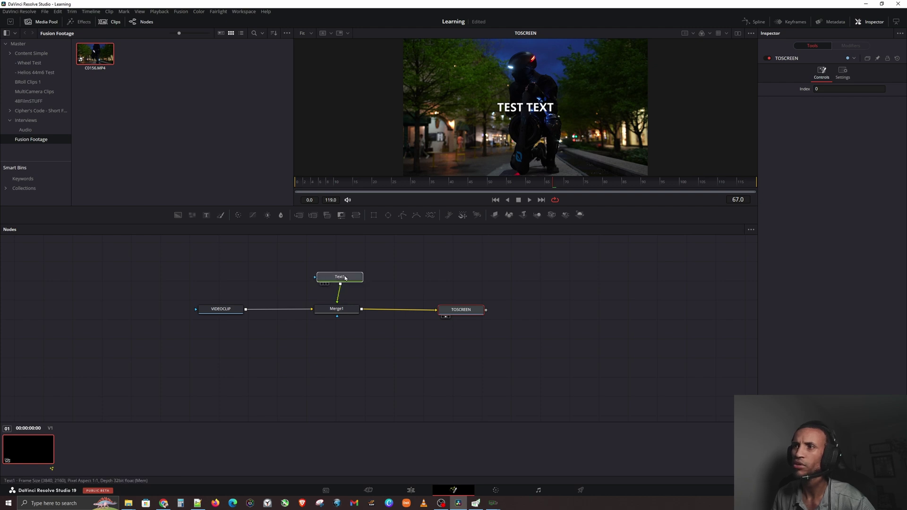
{"action": "left_click", "coordinate": [343, 277]}
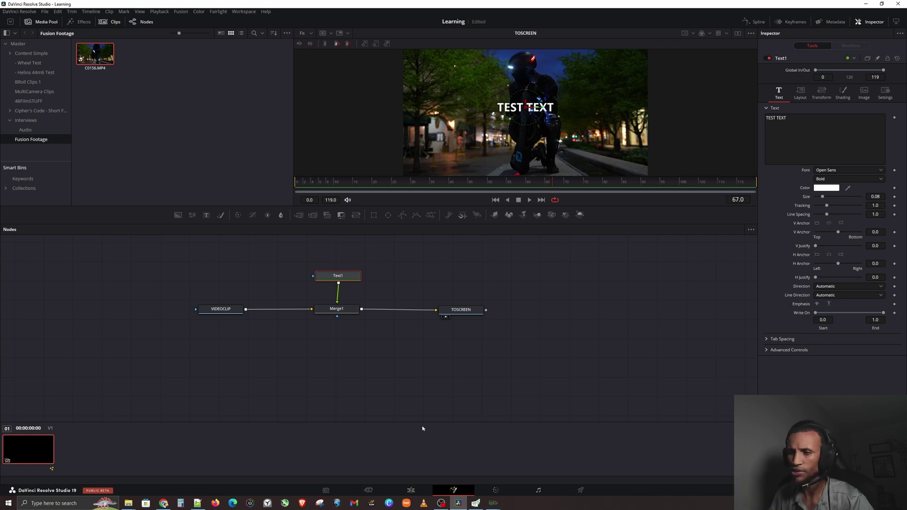
{"action": "left_click", "coordinate": [406, 374]}
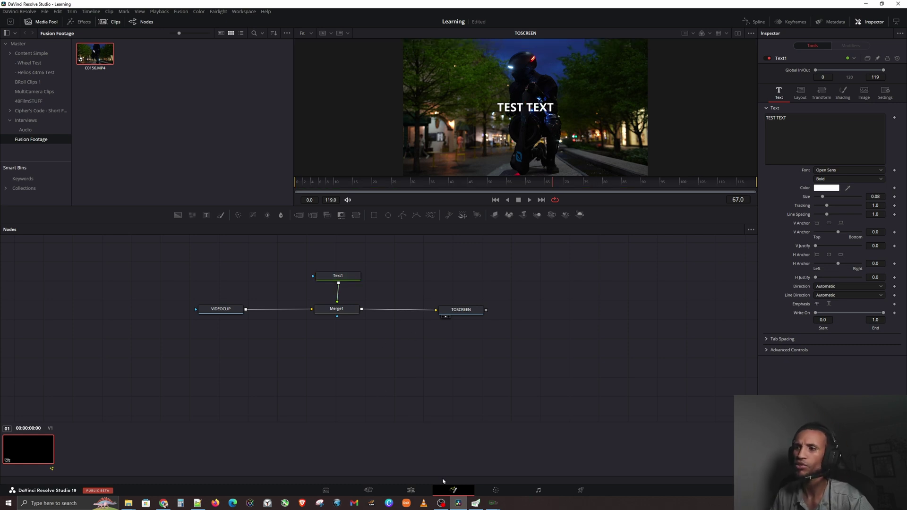
{"action": "left_click", "coordinate": [411, 490]}
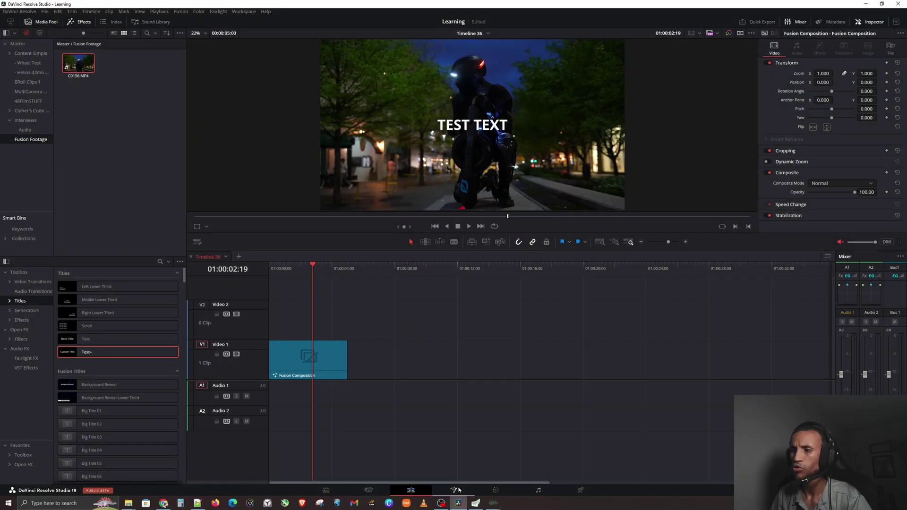
{"action": "left_click", "coordinate": [458, 490]}
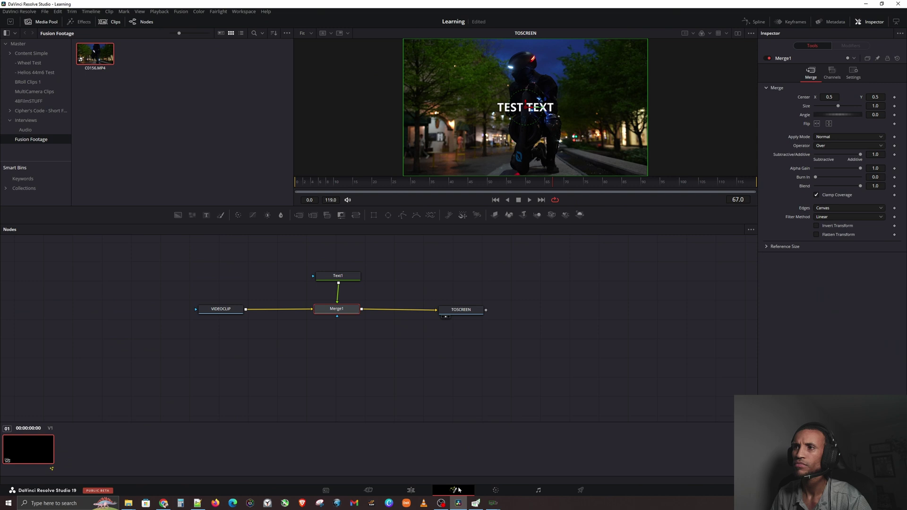
Step: Stack Text1, Merge1 and VIDEOCLIP in a left column and move TOSCREEN up-right
{"action": "left_click", "coordinate": [222, 311]}
{"action": "left_click_drag", "start_coordinate": [337, 309], "coordinate": [227, 289]}
{"action": "left_click_drag", "start_coordinate": [337, 276], "coordinate": [227, 270]}
{"action": "left_click_drag", "start_coordinate": [461, 310], "coordinate": [467, 293]}
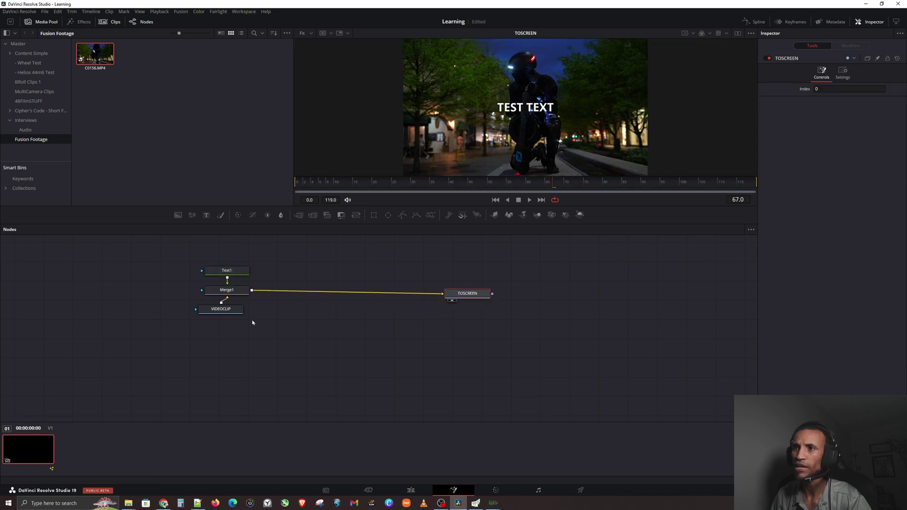
{"action": "left_click_drag", "start_coordinate": [237, 312], "coordinate": [241, 314]}
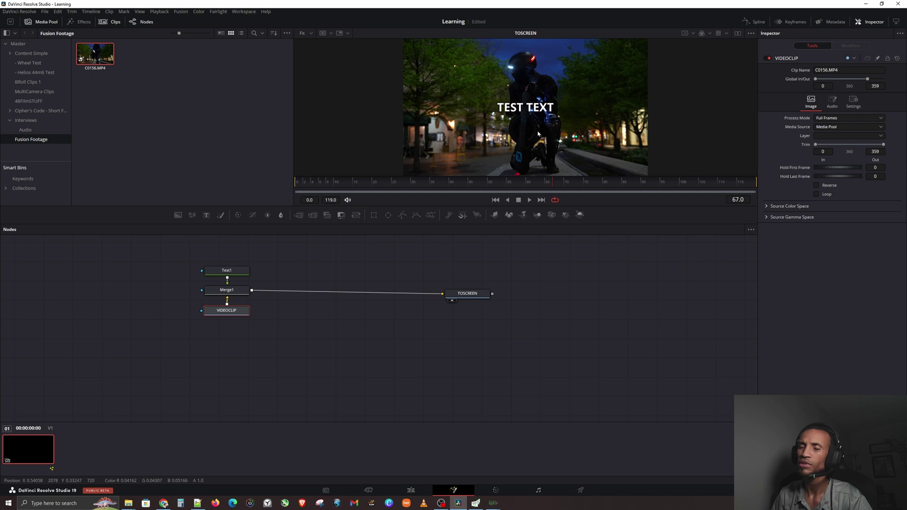
Step: Check the settings of each stacked node, then select TOSCREEN
{"action": "left_click", "coordinate": [239, 271]}
{"action": "left_click", "coordinate": [239, 291]}
{"action": "left_click", "coordinate": [233, 313]}
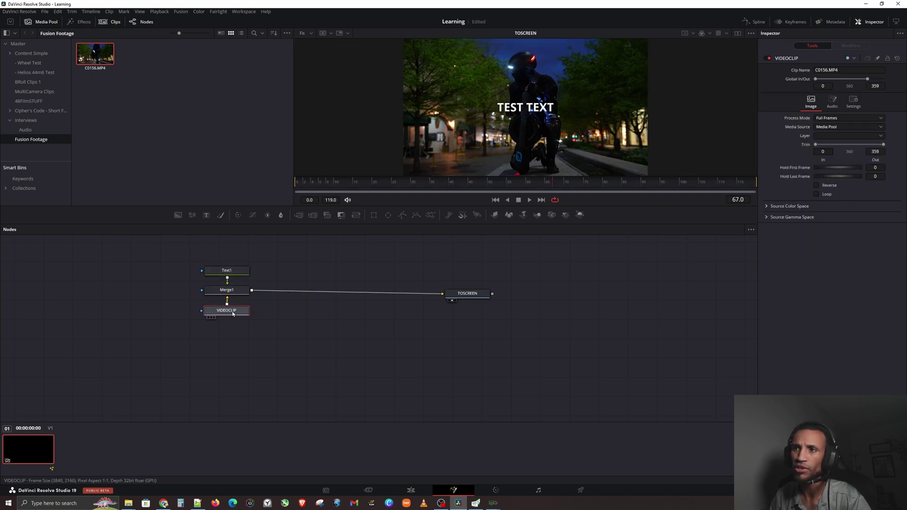
{"action": "left_click", "coordinate": [466, 294]}
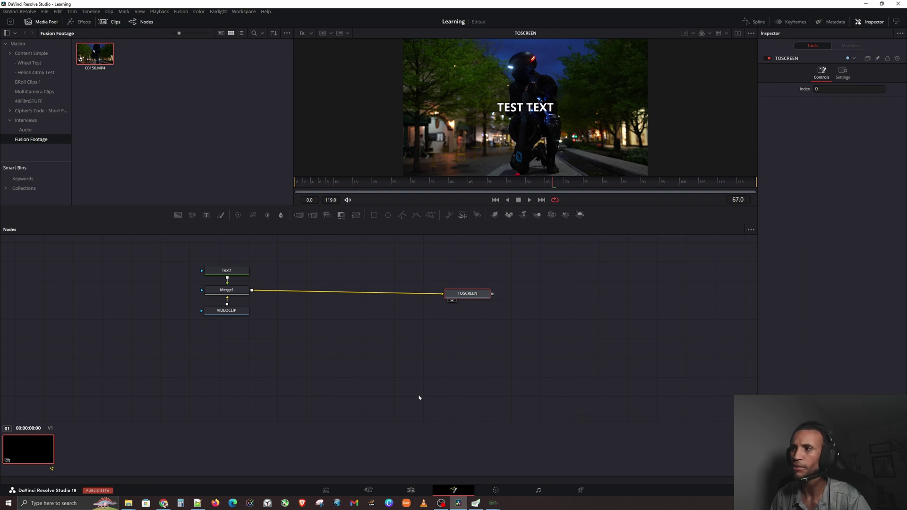
Step: Group Text1, Merge1 and VIDEOCLIP into a single Group1 node
{"action": "left_click_drag", "start_coordinate": [204, 256], "coordinate": [251, 328]}
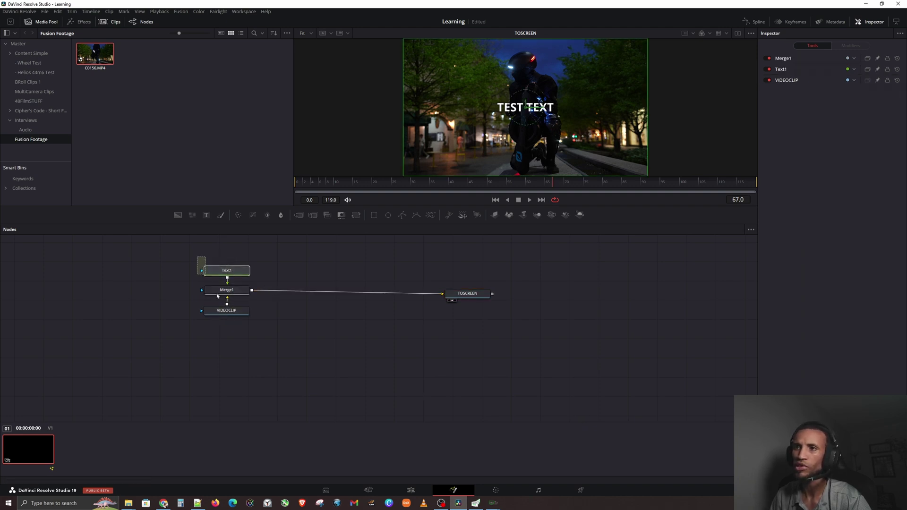
{"action": "right_click", "coordinate": [237, 270]}
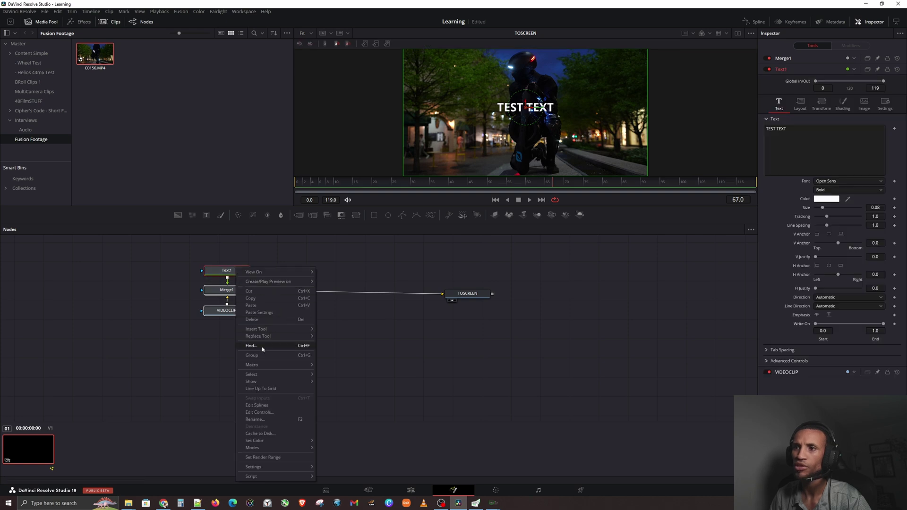
{"action": "left_click", "coordinate": [252, 356]}
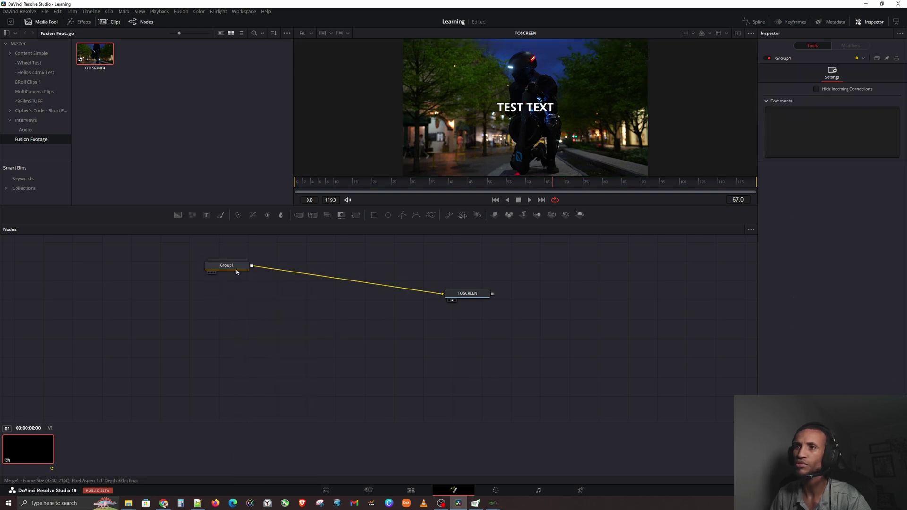
{"action": "left_click_drag", "start_coordinate": [233, 266], "coordinate": [245, 281]}
Step: Rename Group1 to TEXTSCREEN and reposition it
{"action": "right_click", "coordinate": [245, 282]}
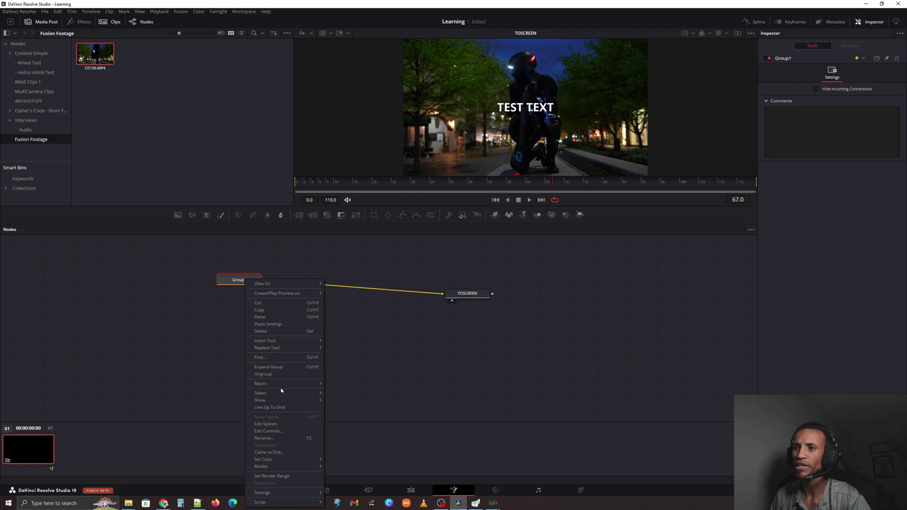
{"action": "left_click", "coordinate": [278, 437]}
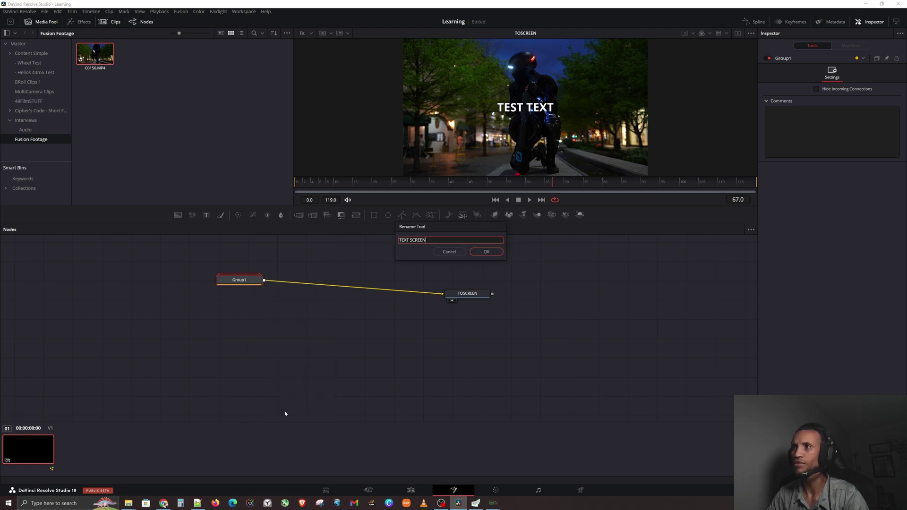
{"action": "key", "text": "Return"}
{"action": "left_click_drag", "start_coordinate": [230, 274], "coordinate": [272, 296]}
{"action": "left_click", "coordinate": [241, 281]}
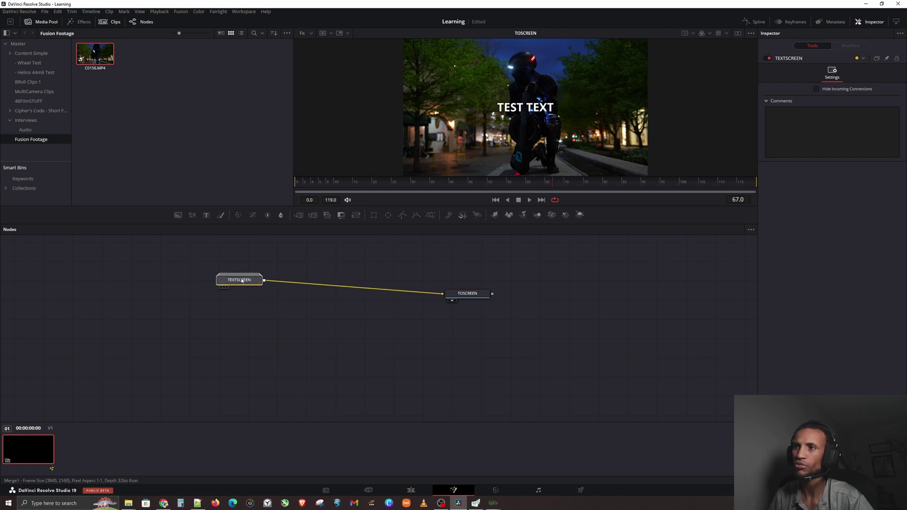
{"action": "mouse_move", "coordinate": [251, 281]}
{"action": "left_mouse_down"}
{"action": "mouse_move", "coordinate": [281, 290]}
{"action": "mouse_move", "coordinate": [304, 269]}
{"action": "mouse_move", "coordinate": [252, 290]}
{"action": "left_mouse_up"}
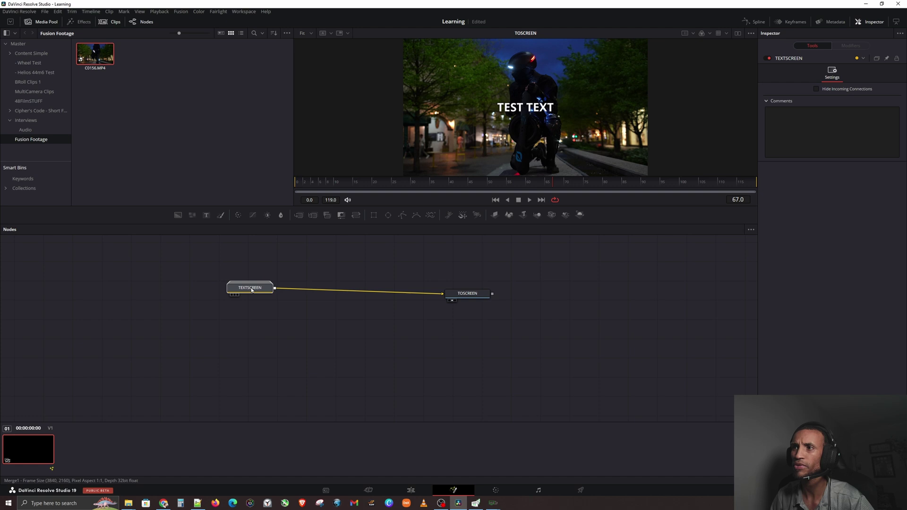
Step: Expand TEXTSCREEN with Ctrl+E and inspect Merge1, VIDEOCLIP and TOSCREEN
{"action": "right_click", "coordinate": [252, 290]}
{"action": "key", "text": "ctrl+e"}
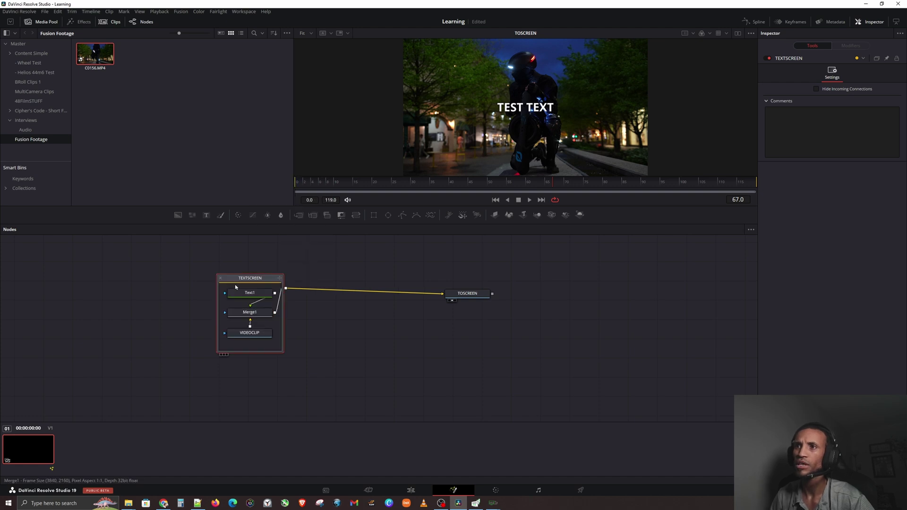
{"action": "left_click_drag", "start_coordinate": [263, 281], "coordinate": [277, 277]}
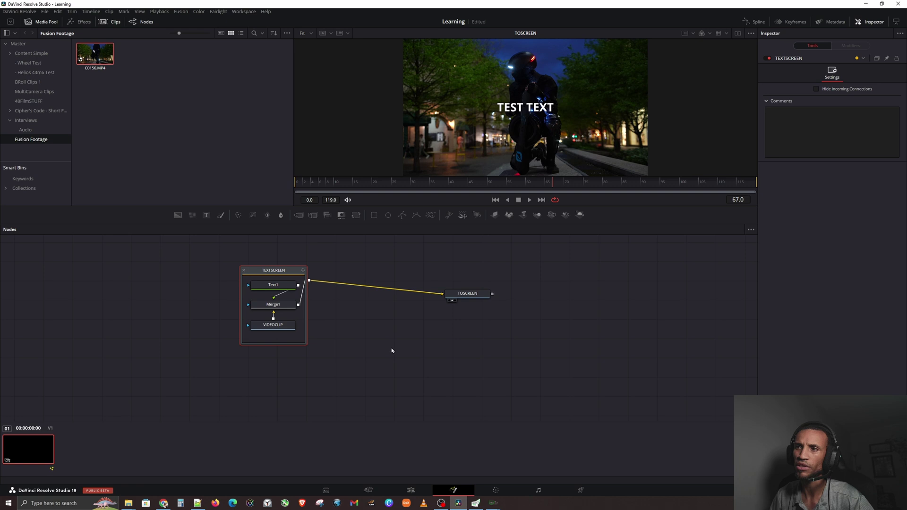
{"action": "left_click", "coordinate": [278, 305]}
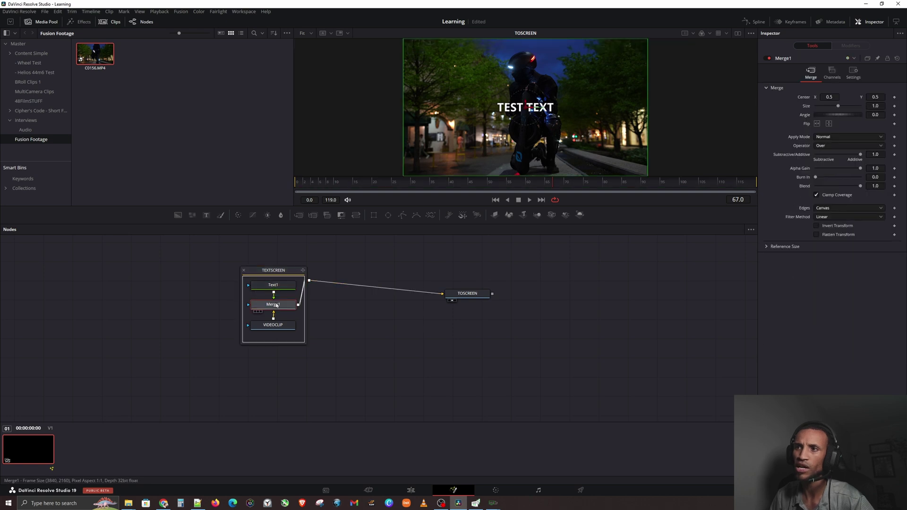
{"action": "left_click", "coordinate": [274, 325]}
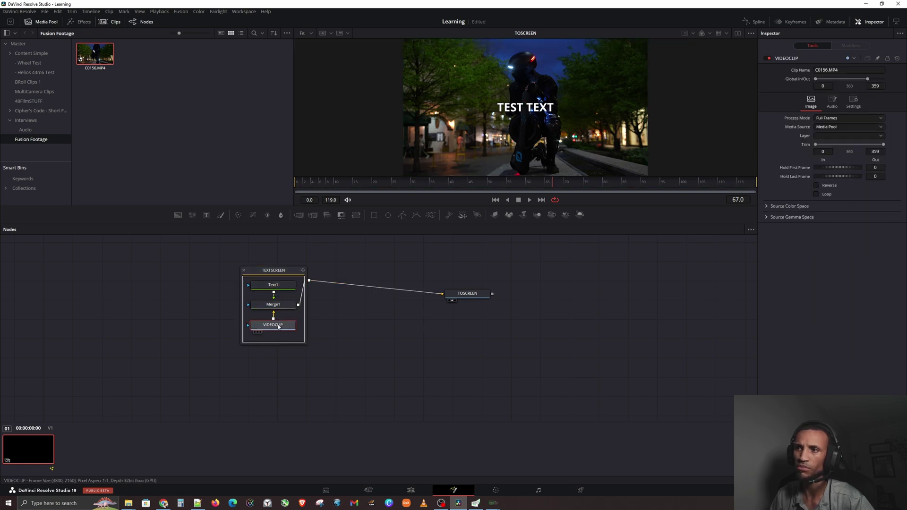
{"action": "left_click", "coordinate": [465, 298]}
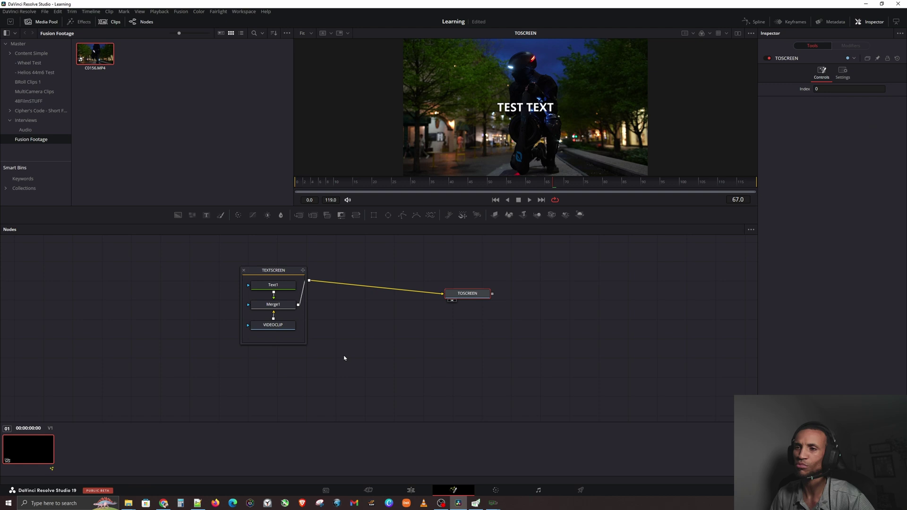
Step: Switch to the Edit page to preview 'TEST TEXT' over the rider footage
{"action": "left_click", "coordinate": [418, 491]}
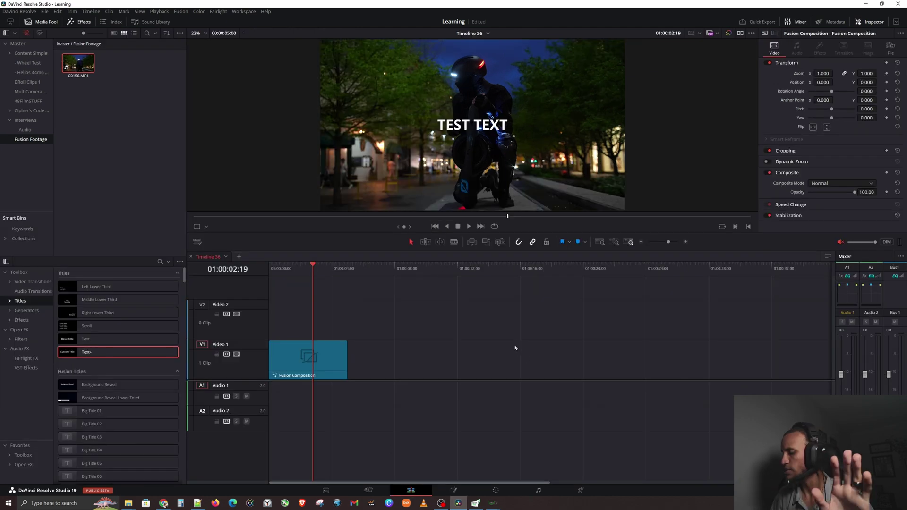